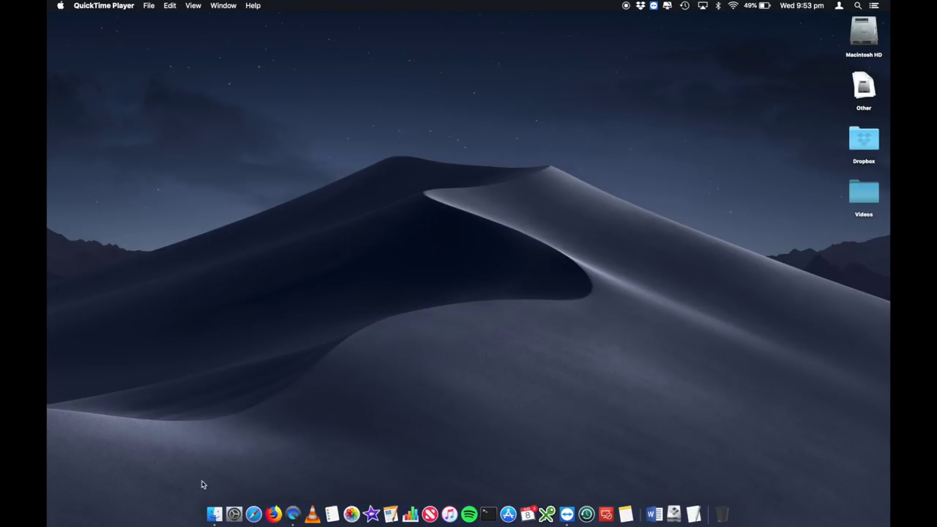
# - Open the Applications folder and review the installed apps for ones no longer needed, closing the window when done
pyautogui.click(215, 510)
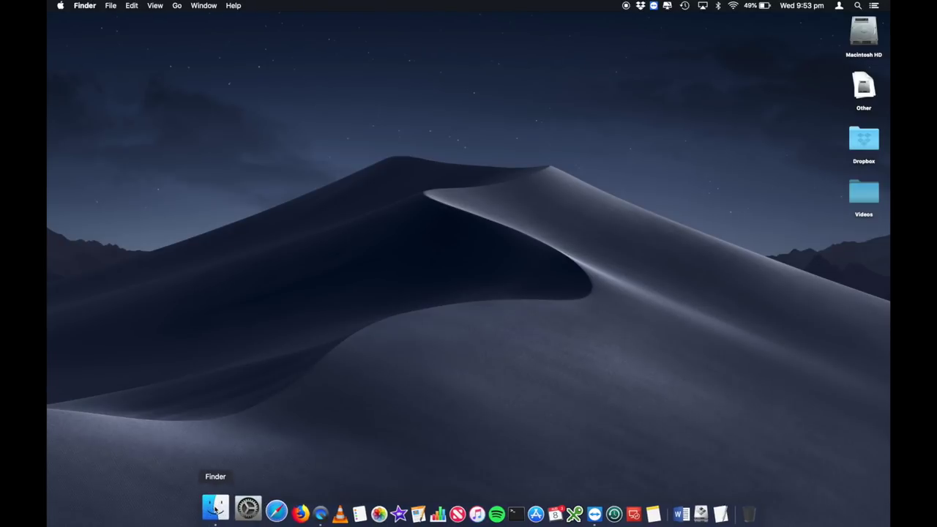
pyautogui.click(135, 200)
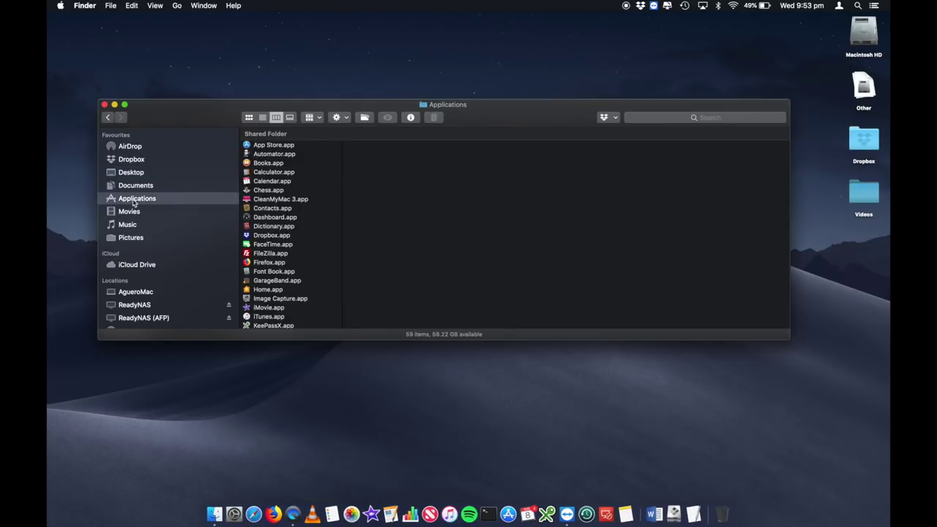
pyautogui.scroll(-3, 301, 222)
pyautogui.scroll(3, 300, 221)
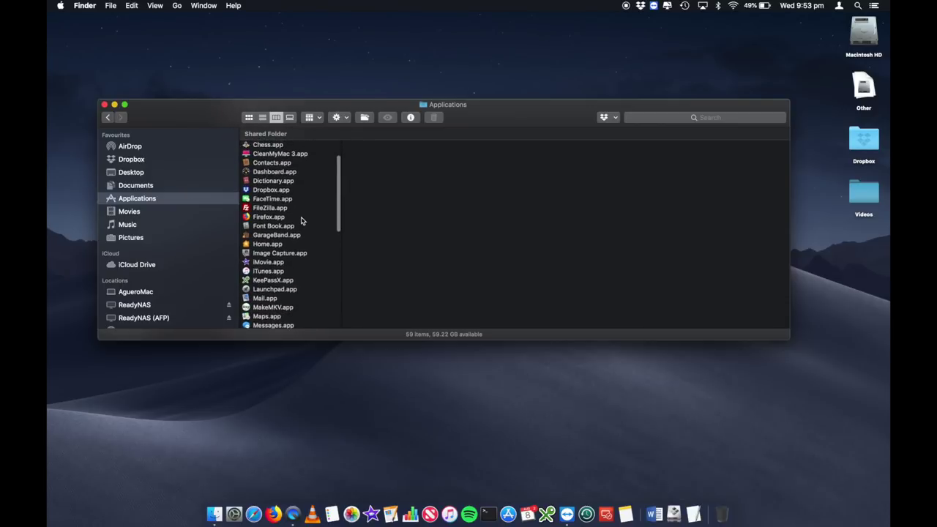
pyautogui.scroll(2, 301, 221)
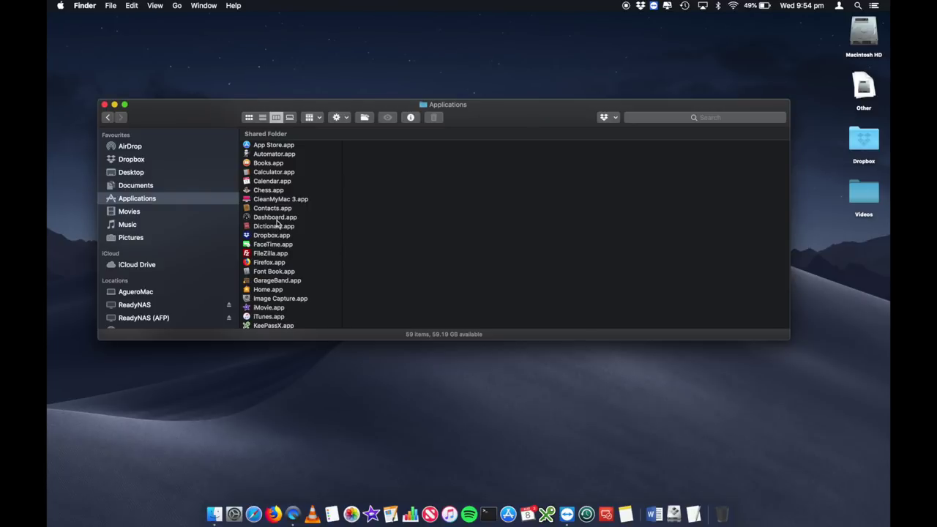
pyautogui.scroll(-10, 299, 230)
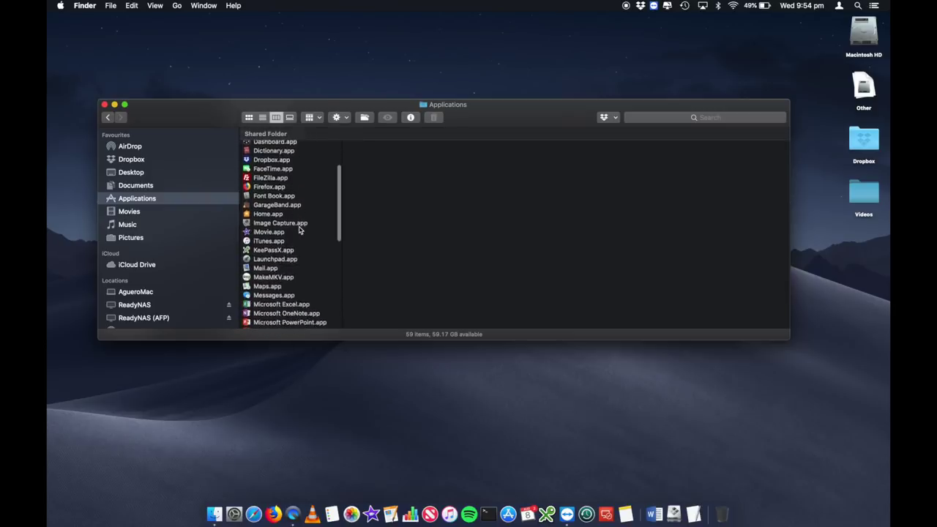
pyautogui.scroll(5, 298, 230)
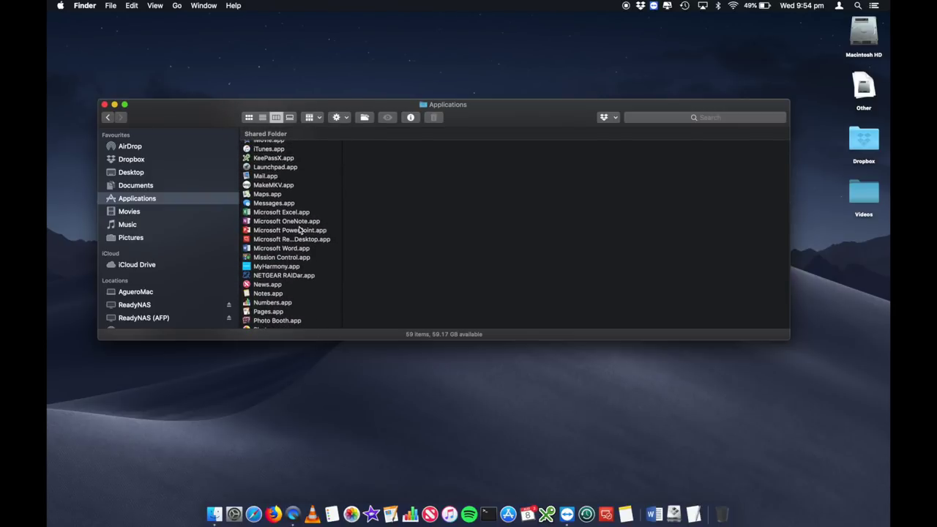
pyautogui.scroll(-5, 303, 221)
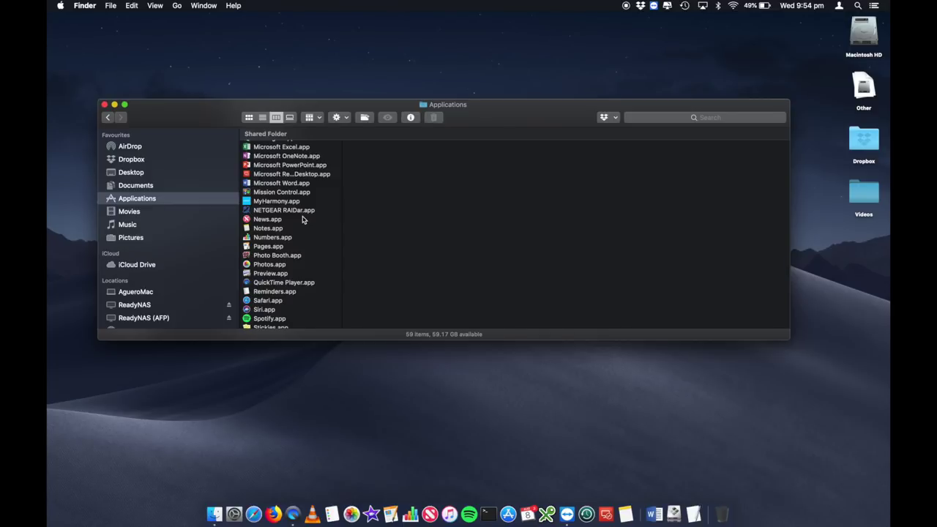
pyautogui.scroll(-5, 286, 234)
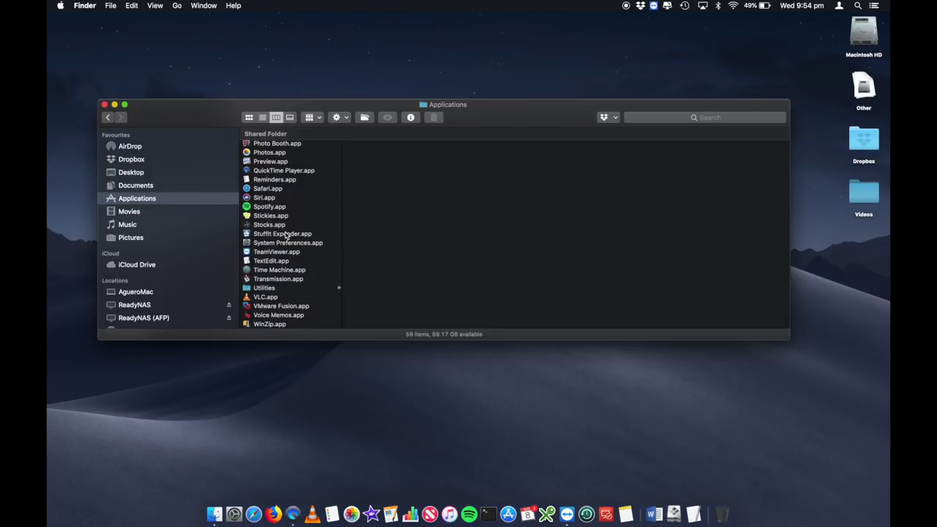
pyautogui.scroll(5, 286, 235)
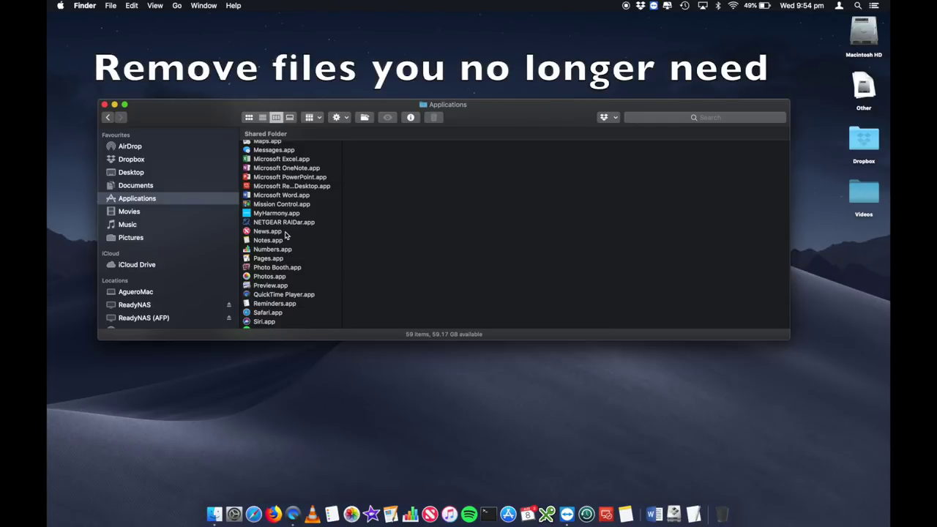
pyautogui.scroll(3, 296, 216)
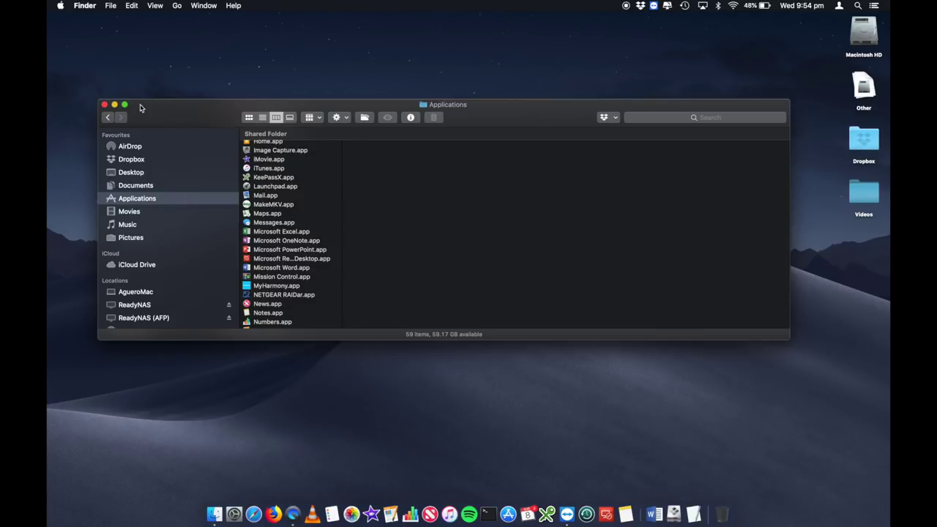
pyautogui.click(104, 106)
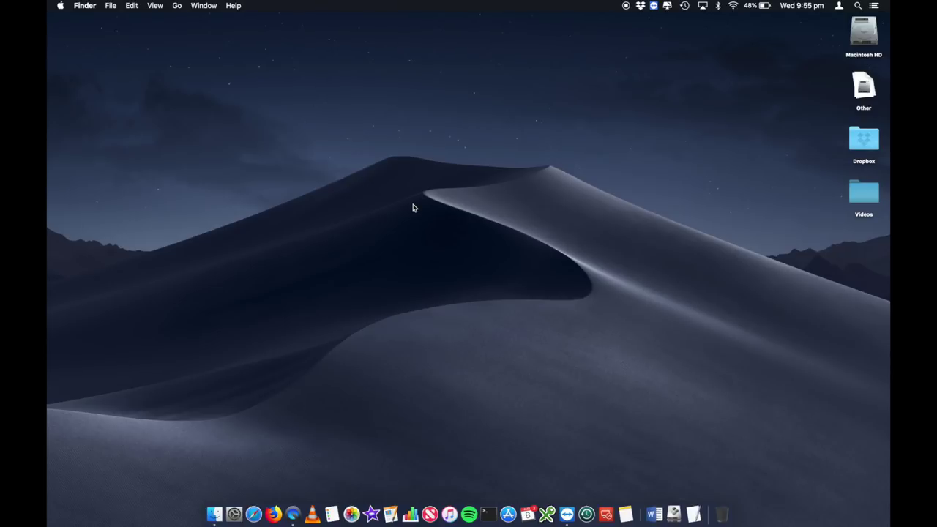
# - Look through the Documents, Applications and Movies folders for files that are no longer needed
pyautogui.click(214, 508)
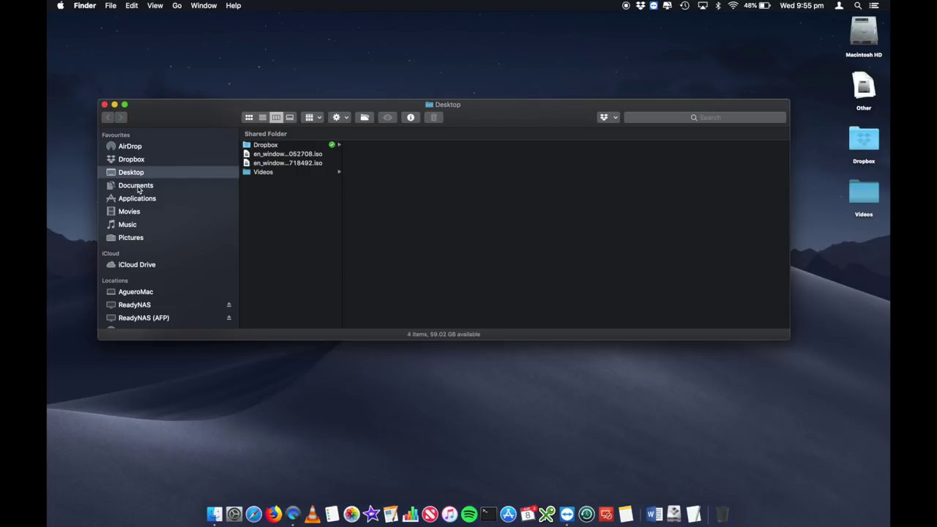
pyautogui.click(143, 188)
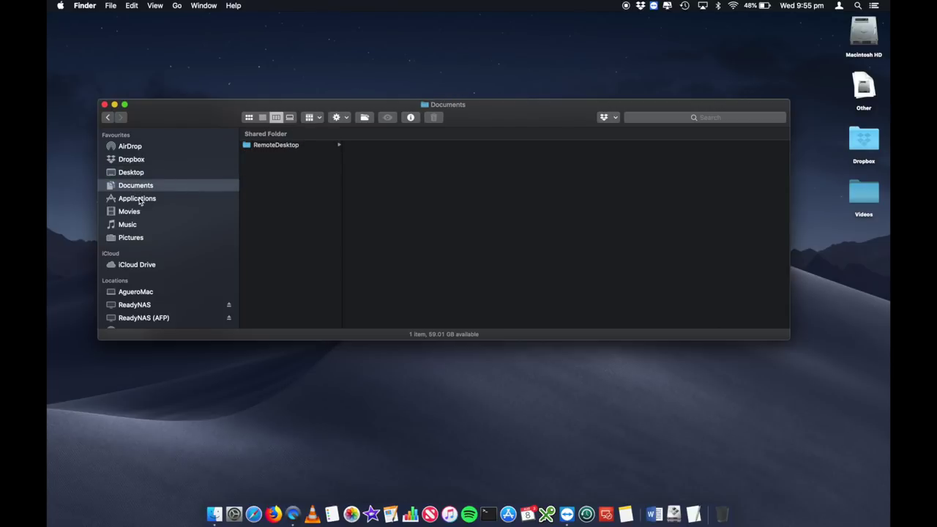
pyautogui.click(132, 199)
pyautogui.click(132, 212)
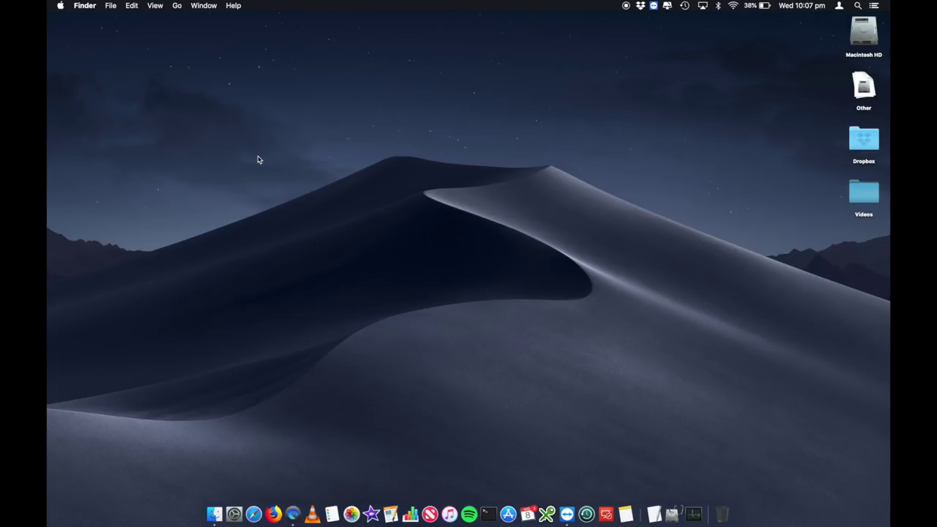
# - View the System Preferences overview and close its window when done
pyautogui.click(234, 512)
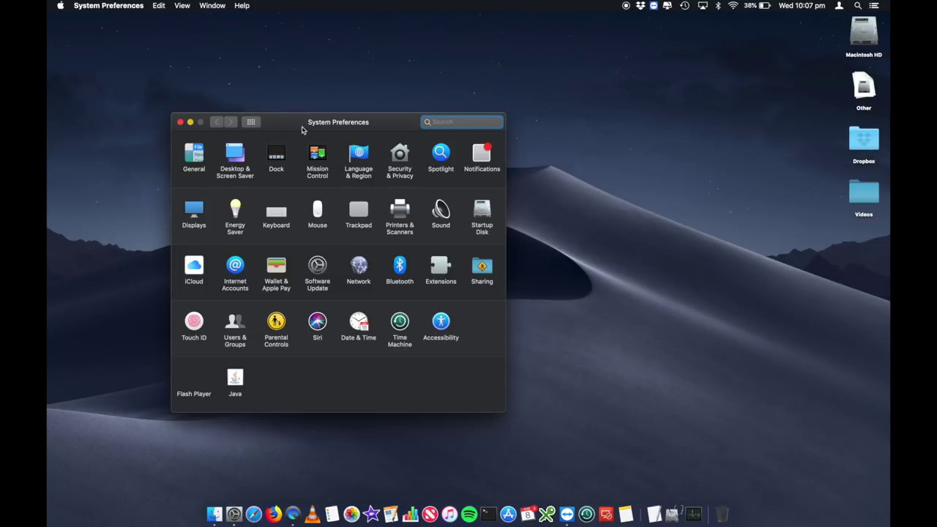
pyautogui.moveTo(298, 126); pyautogui.dragTo(346, 124)
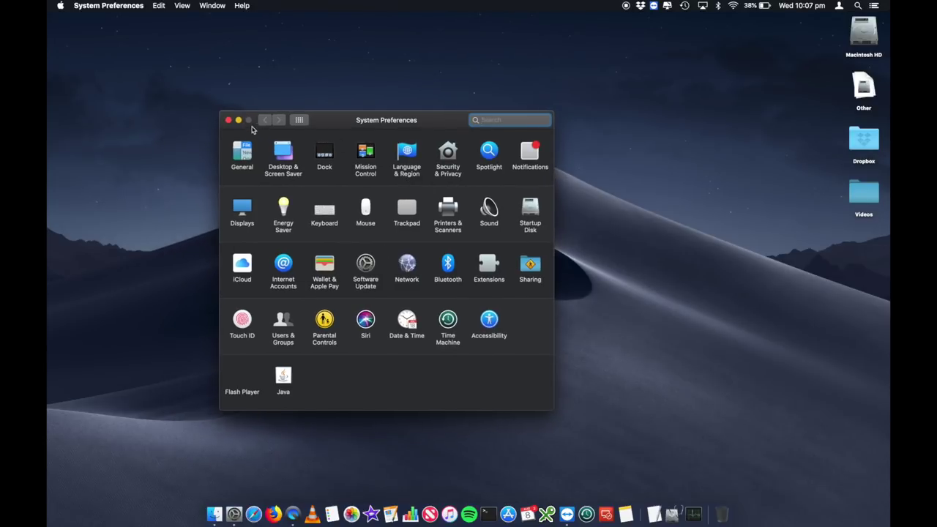
pyautogui.click(228, 120)
pyautogui.click(235, 513)
pyautogui.click(229, 121)
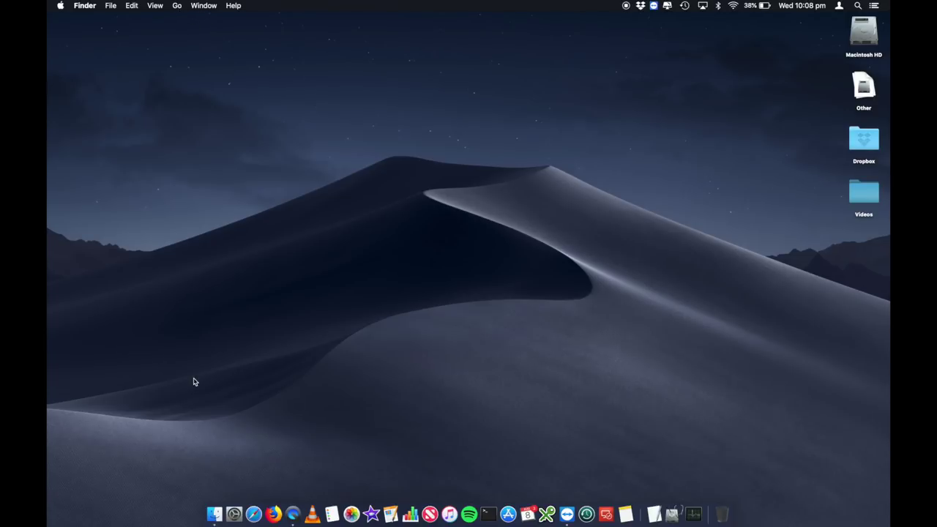
# - Go directly to the folder ~/Library/ by entering its path
pyautogui.click(180, 8)
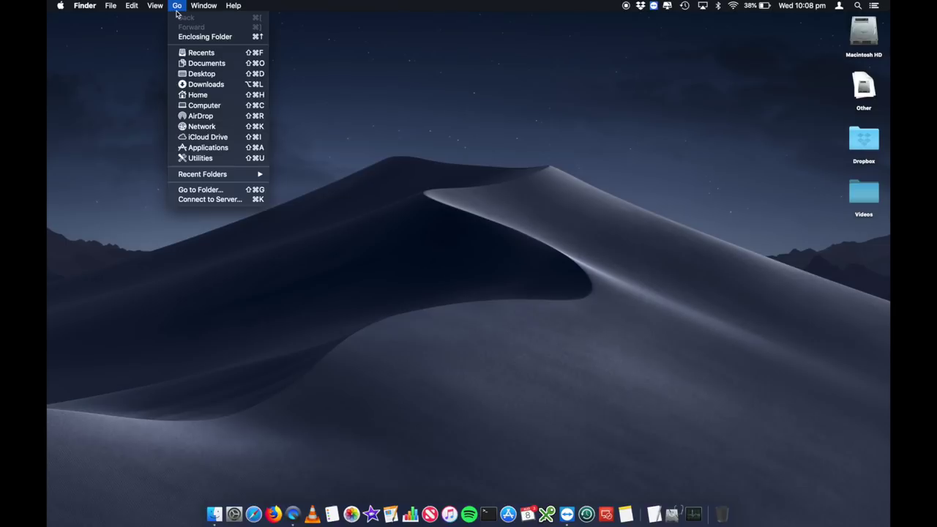
pyautogui.moveTo(177, 6)
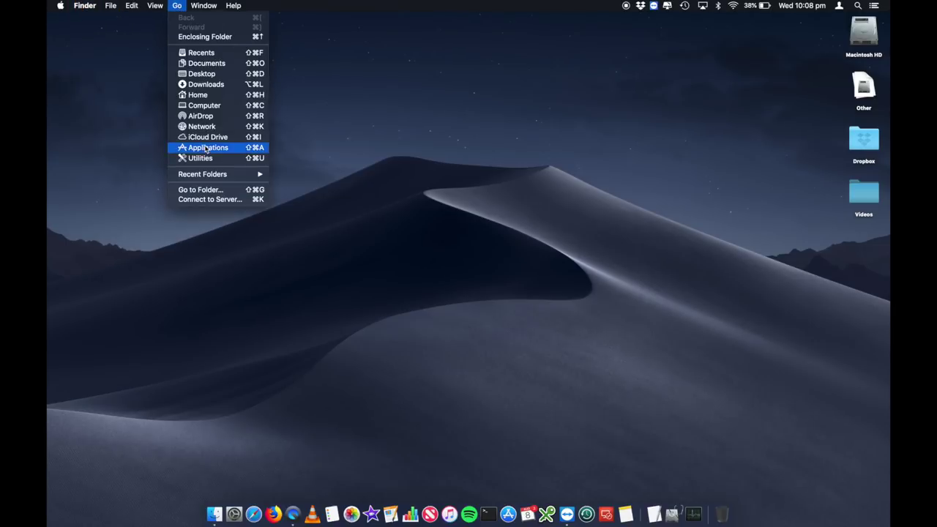
pyautogui.click(210, 192)
pyautogui.click(409, 159)
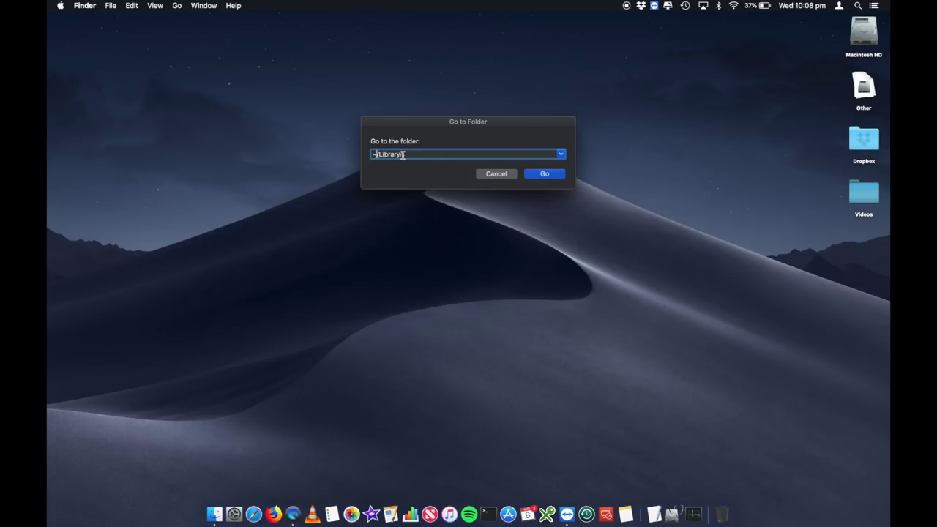
pyautogui.click(545, 174)
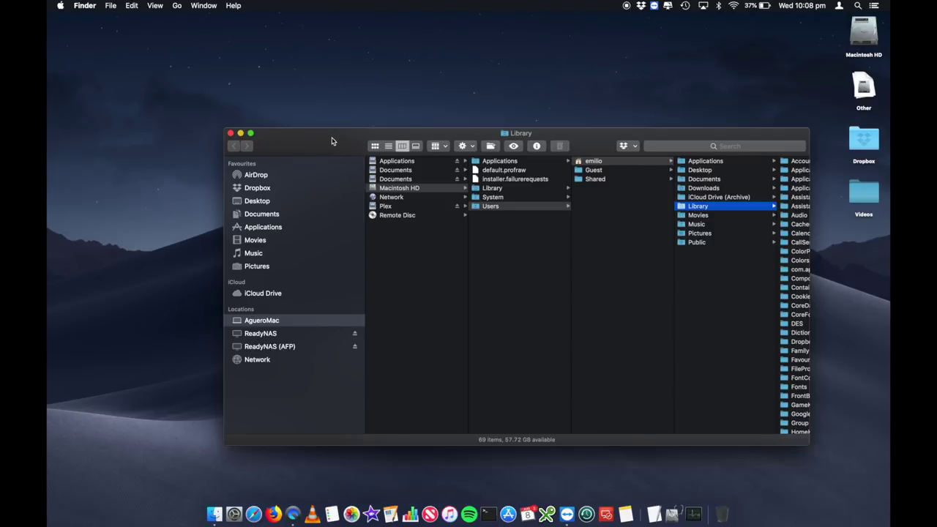
# - Reposition the Library window and widen it until the names of the Library subfolders are fully readable
pyautogui.moveTo(331, 141); pyautogui.dragTo(247, 124)
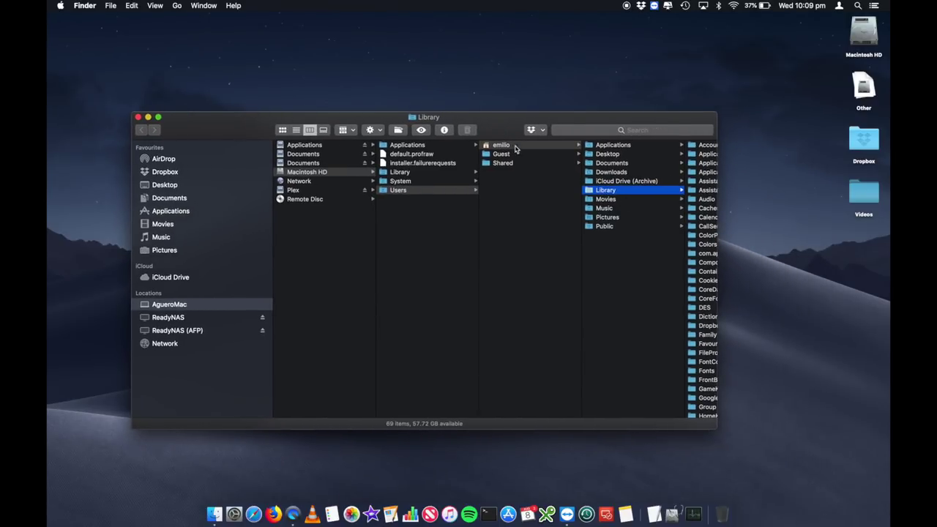
pyautogui.moveTo(499, 128); pyautogui.dragTo(473, 125)
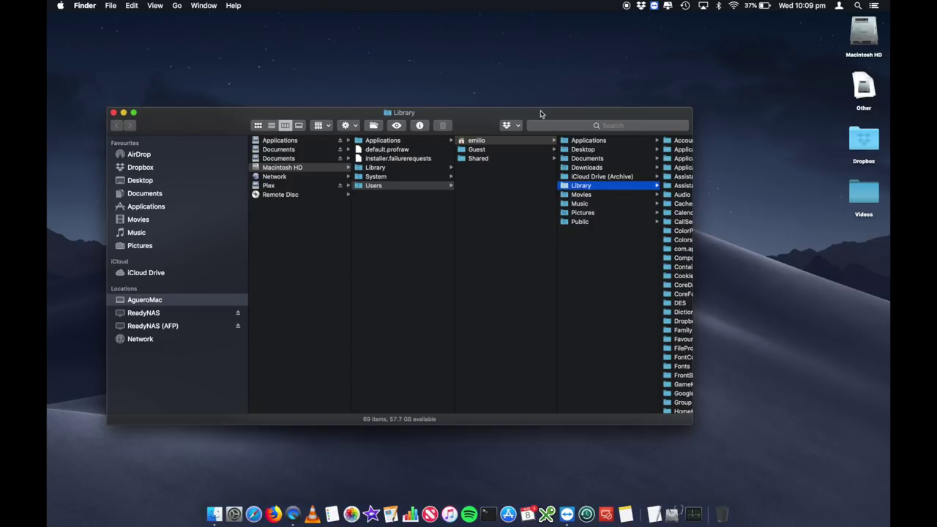
pyautogui.moveTo(526, 115); pyautogui.dragTo(489, 96)
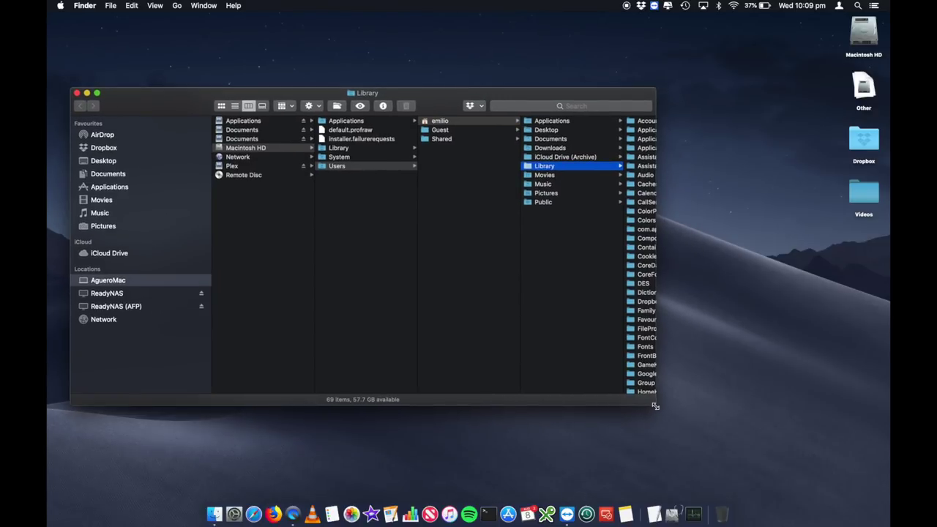
pyautogui.moveTo(655, 406); pyautogui.dragTo(766, 409)
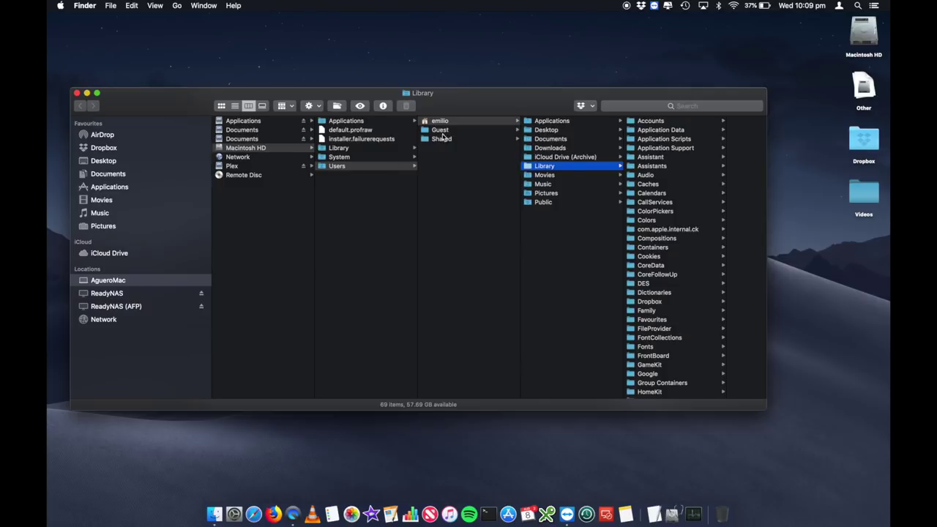
pyautogui.click(181, 5)
pyautogui.click(199, 190)
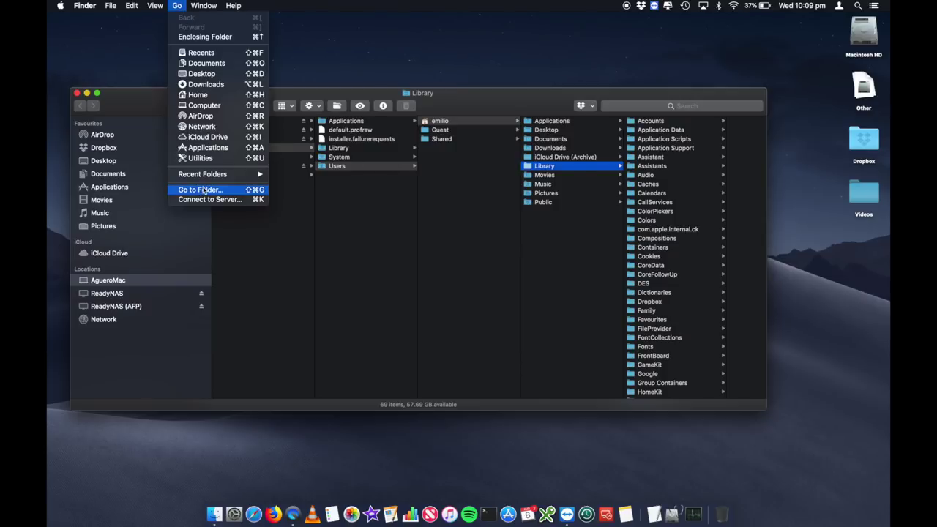
pyautogui.click(359, 143)
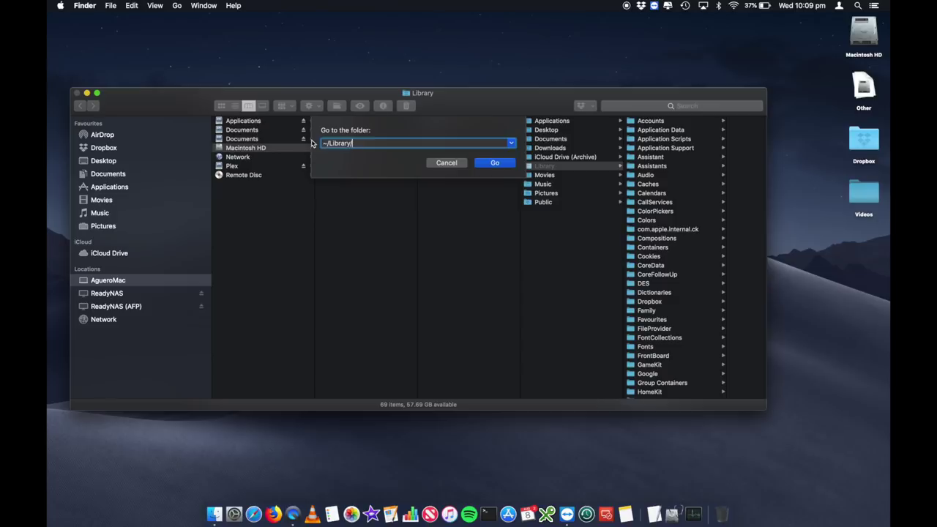
pyautogui.moveTo(368, 143); pyautogui.dragTo(327, 143)
pyautogui.click(448, 164)
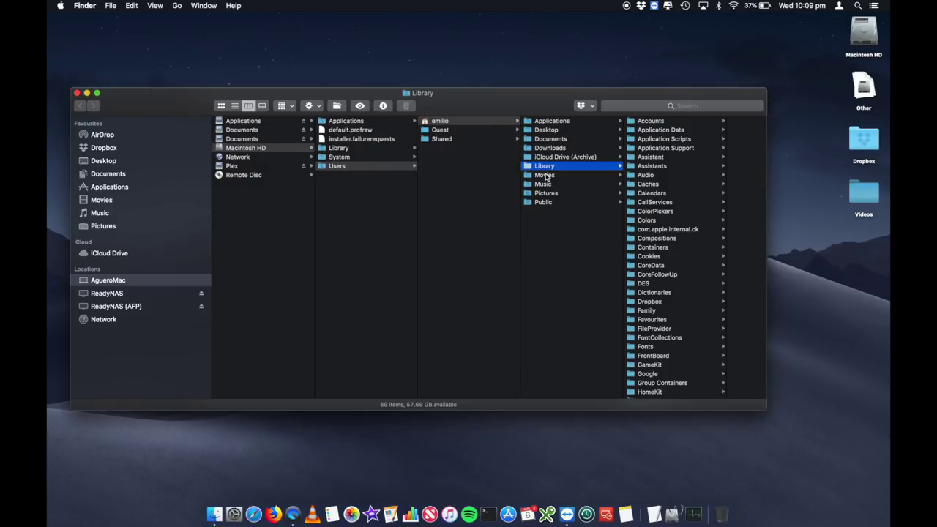
# - Open the Caches folder inside the user's Library and enlarge the window to look through its contents
pyautogui.click(648, 184)
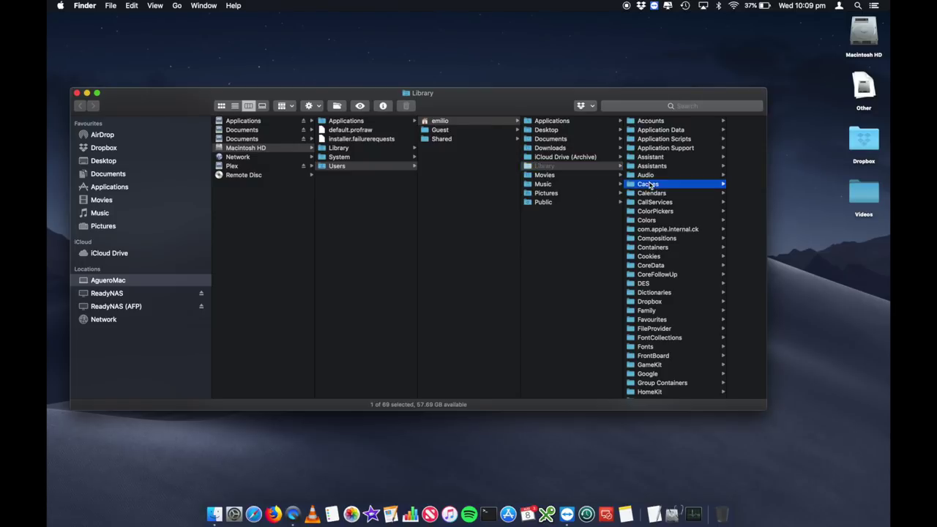
pyautogui.moveTo(577, 97); pyautogui.dragTo(587, 95)
pyautogui.scroll(-1, 721, 196)
pyautogui.scroll(-15, 721, 196)
pyautogui.moveTo(559, 95); pyautogui.dragTo(562, 23)
pyautogui.moveTo(777, 338); pyautogui.dragTo(870, 489)
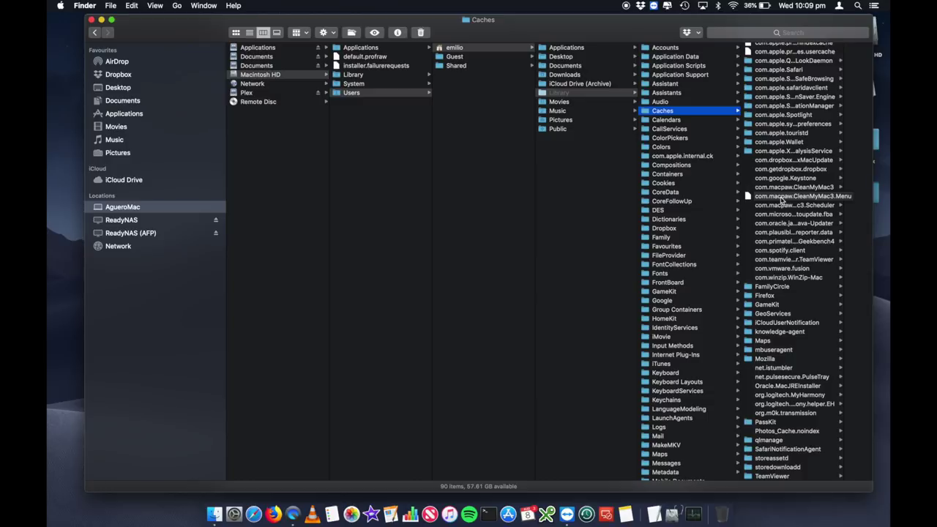
pyautogui.scroll(10, 781, 199)
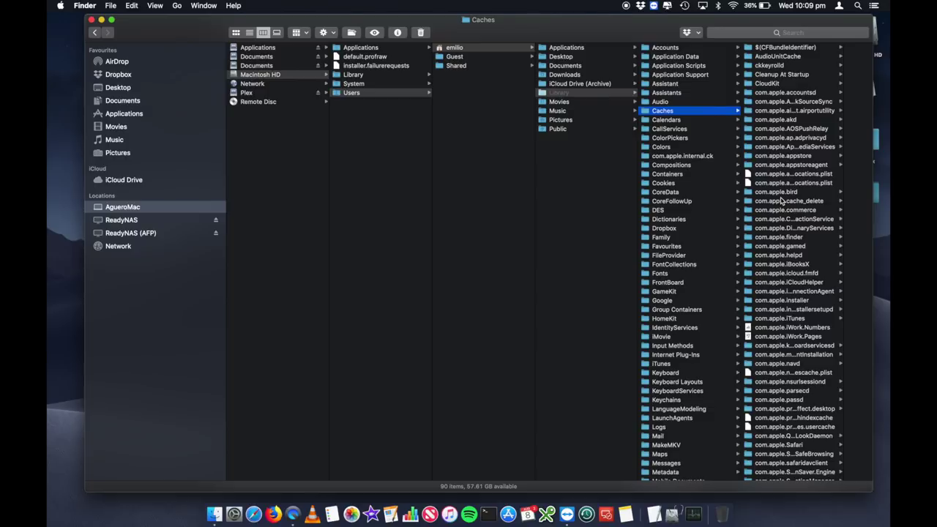
# - Inspect the AppleMediaServices cache folder and its Metrics subfolder, and return to the Caches folder
pyautogui.click(788, 147)
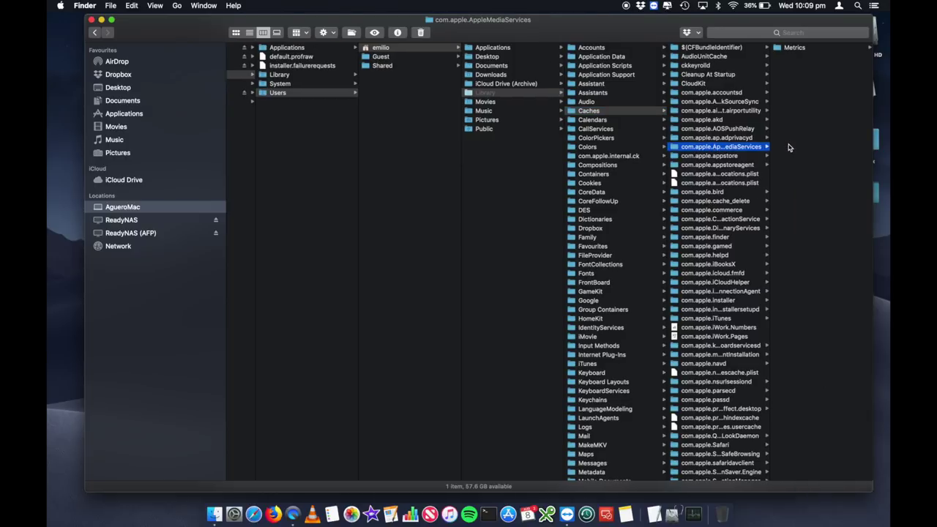
pyautogui.press('Right')
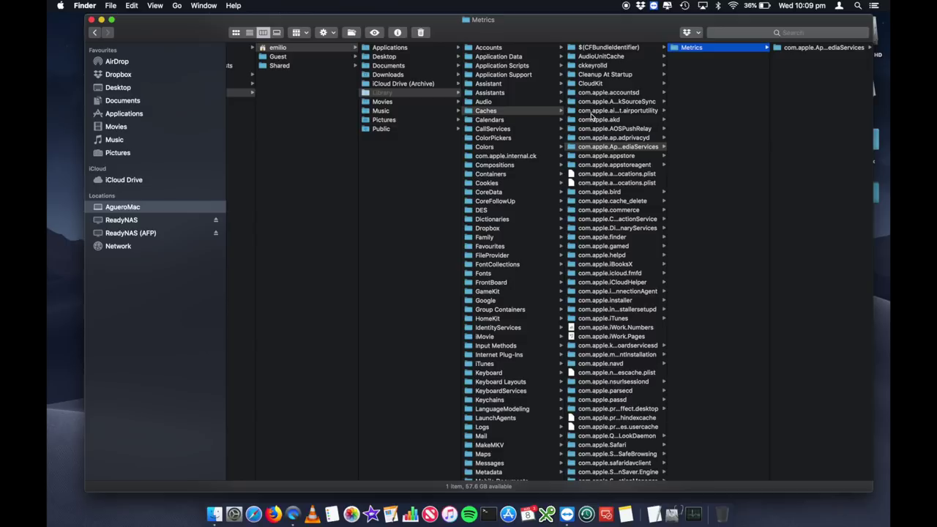
pyautogui.click(477, 108)
# - Widen the column listing the contents of the user's Caches folder until the full folder names are readable
pyautogui.press('super+a')
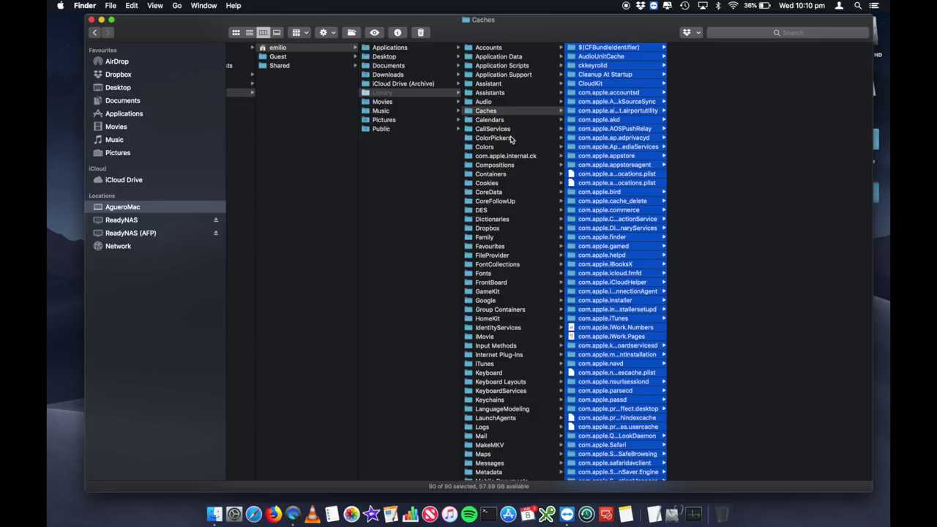
pyautogui.click(627, 220)
pyautogui.keyDown('shift'); pyautogui.click(632, 228); pyautogui.keyUp('shift')
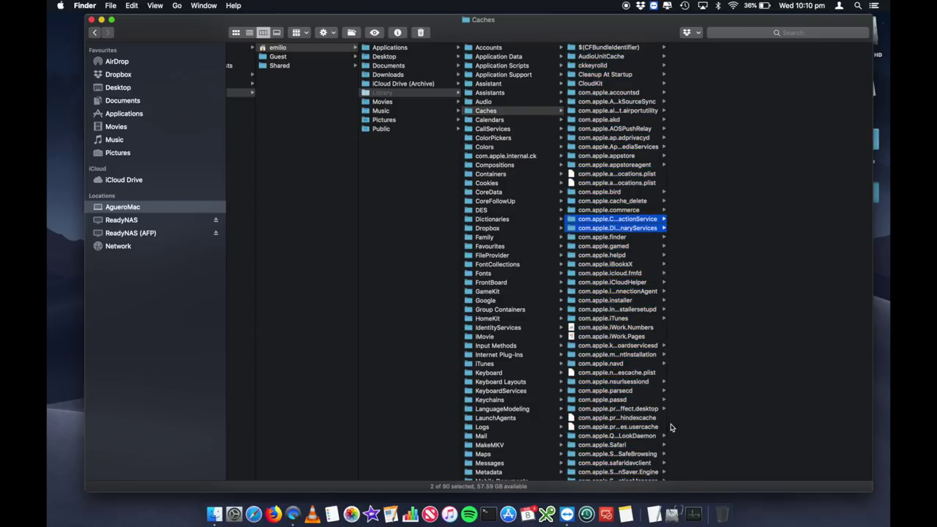
pyautogui.moveTo(666, 421); pyautogui.dragTo(762, 414)
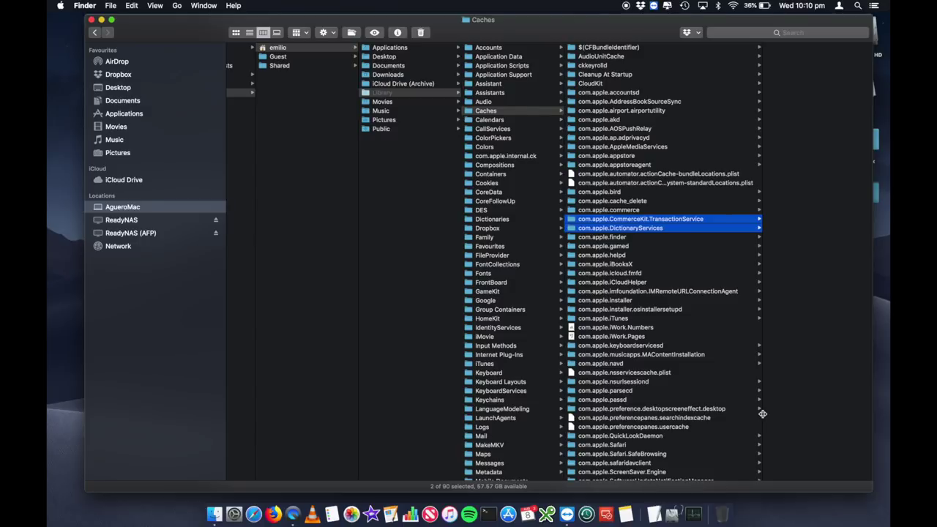
# - Move the cache folders from com.apple.DictionaryServices through com.apple.icloud.fmfd to the Bin and empty the Bin
pyautogui.keyDown('shift'); pyautogui.click(607, 277); pyautogui.keyUp('shift')
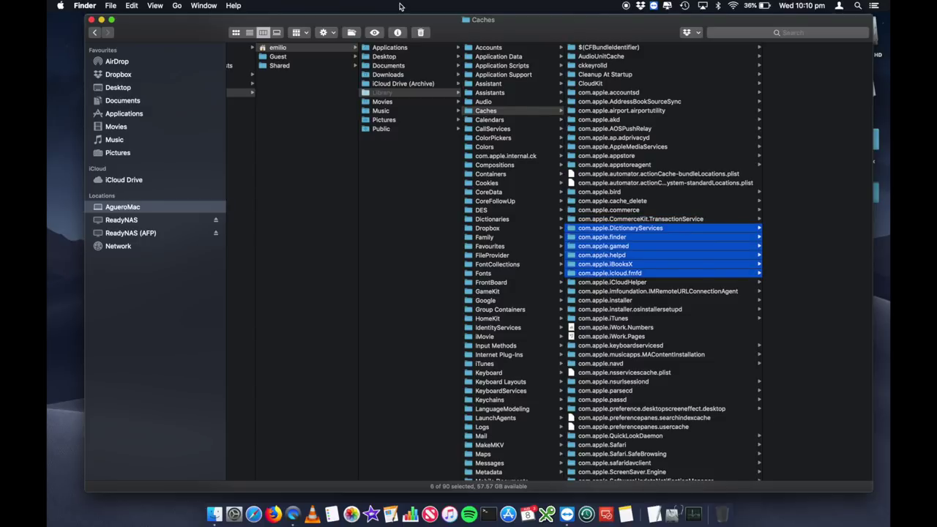
pyautogui.click(419, 32)
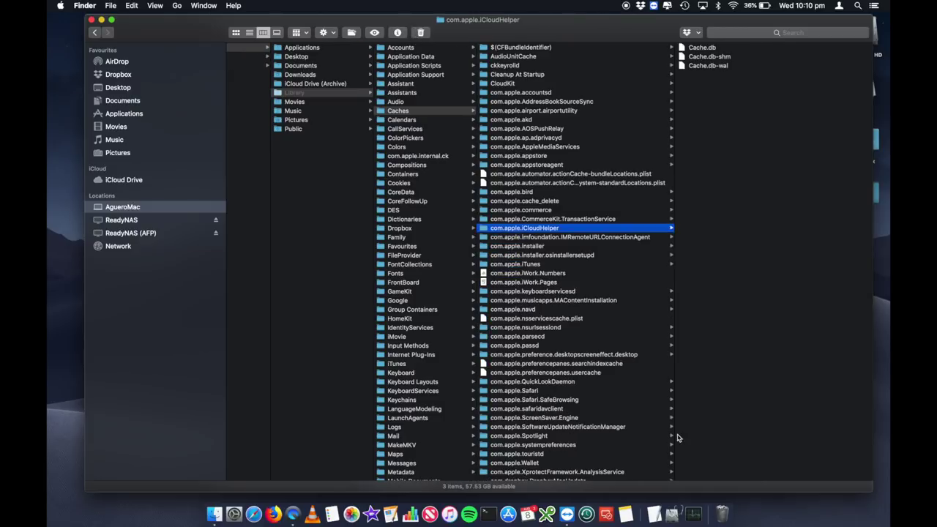
pyautogui.rightClick(720, 502)
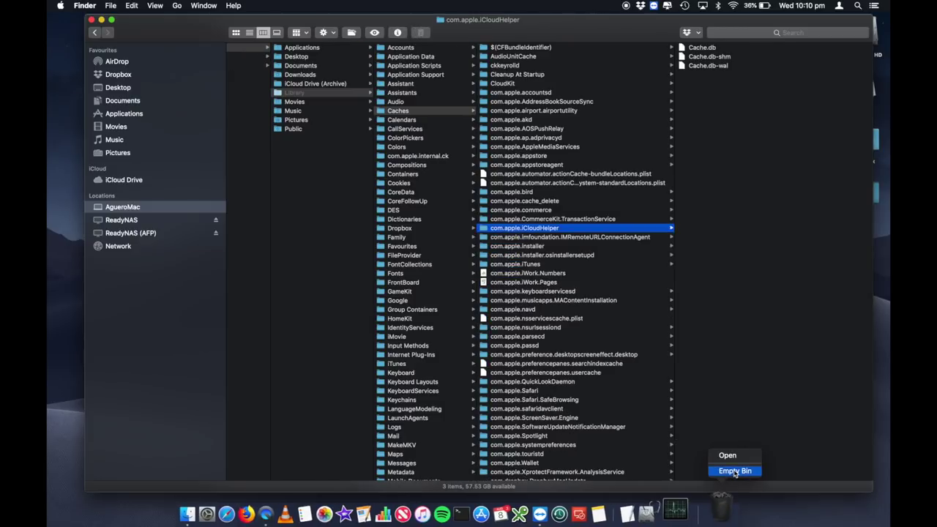
pyautogui.click(734, 471)
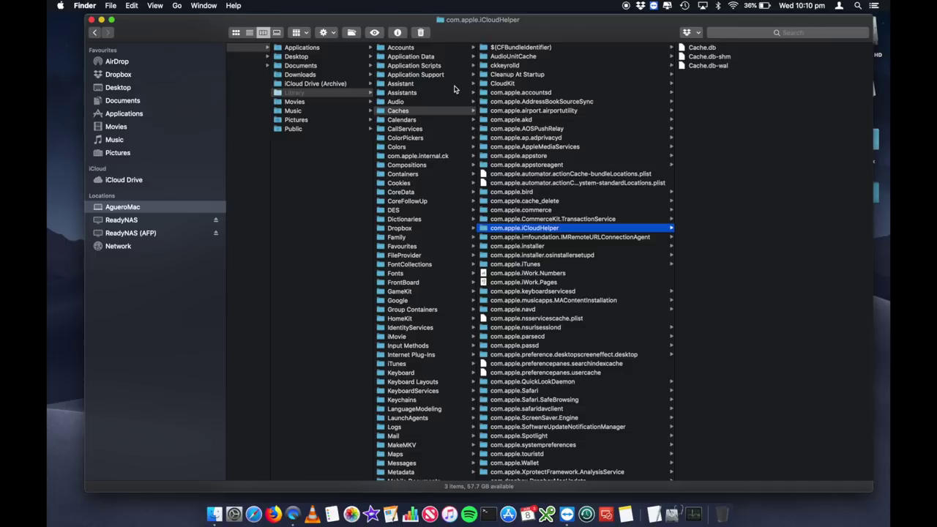
# - Return to the user's Caches folder, select all its items, and close the window
pyautogui.click(431, 110)
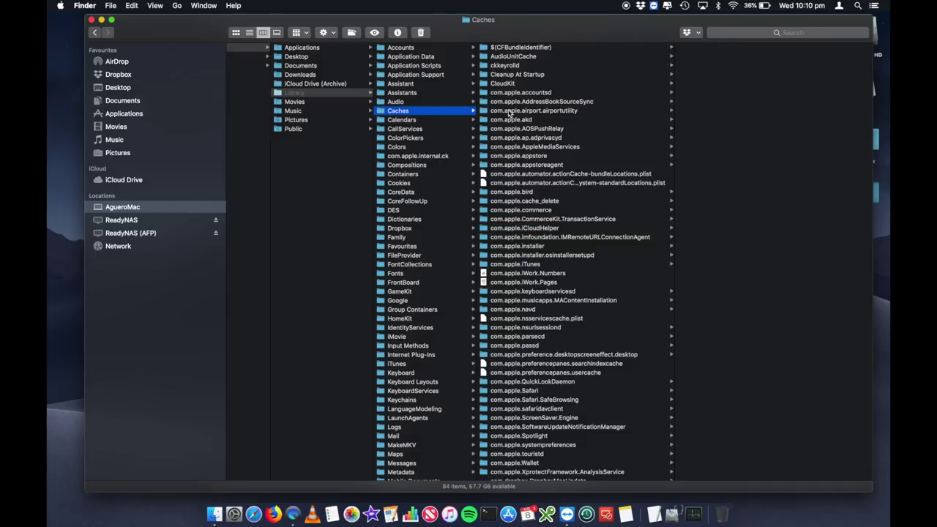
pyautogui.click(509, 112)
pyautogui.press('super+a')
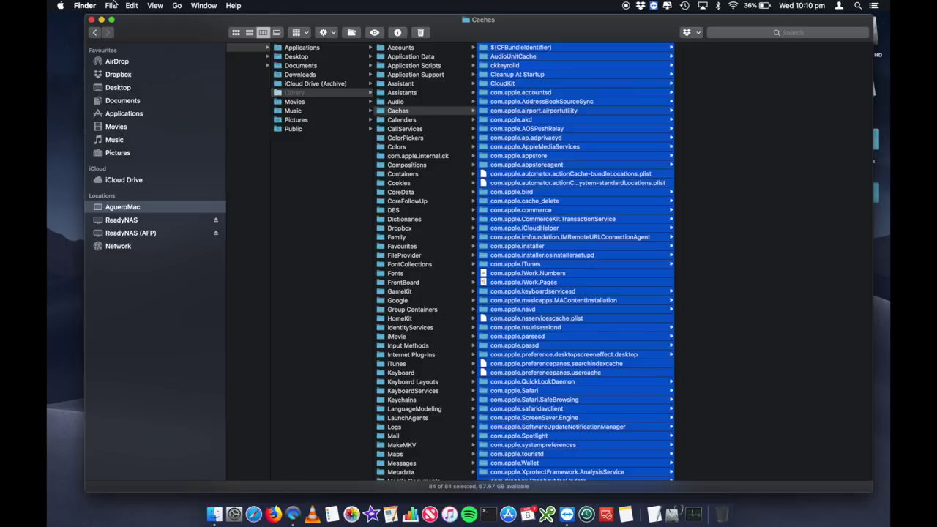
pyautogui.click(93, 21)
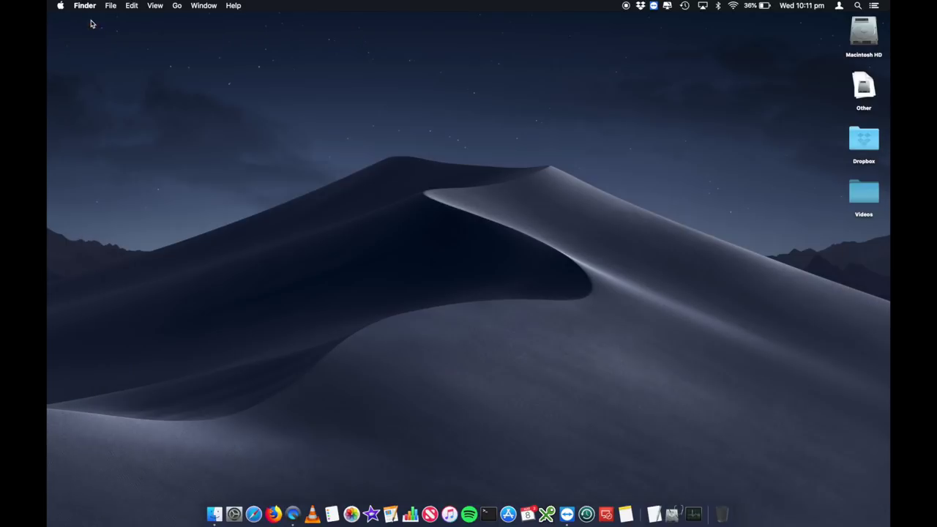
# - Go directly to the system-level folder /Library/ by editing the path to drop the tilde
pyautogui.click(177, 7)
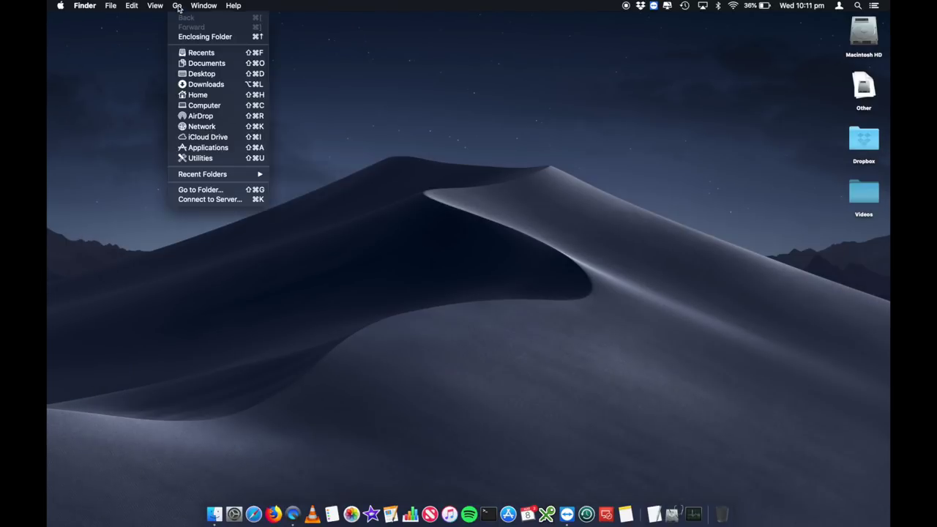
pyautogui.click(204, 191)
pyautogui.press('Left')
pyautogui.press('Delete')
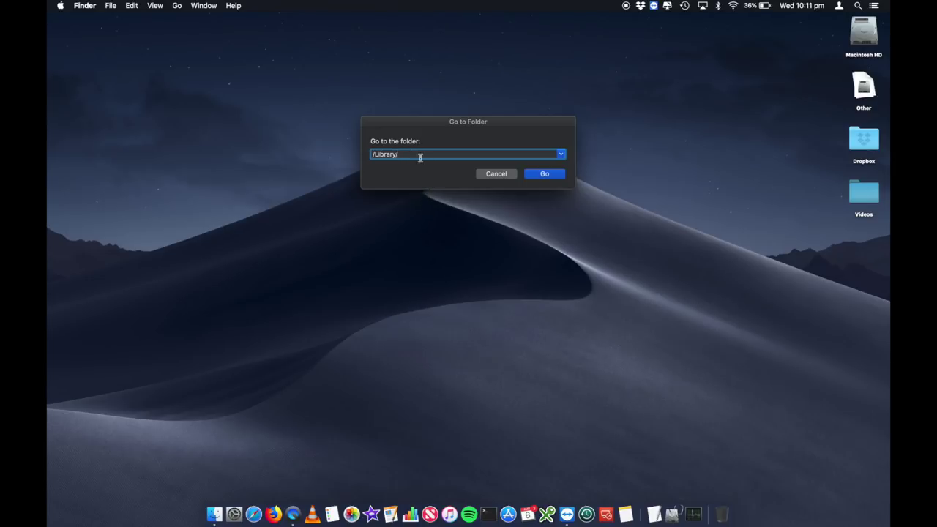
pyautogui.click(543, 176)
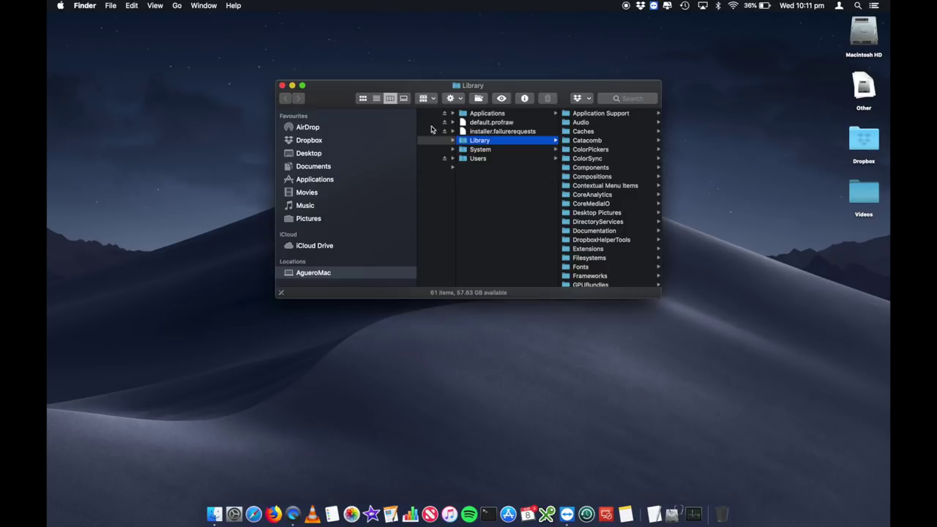
# - Reposition and enlarge the Library window and open the Caches folder inside the system Library
pyautogui.moveTo(421, 91); pyautogui.dragTo(370, 69)
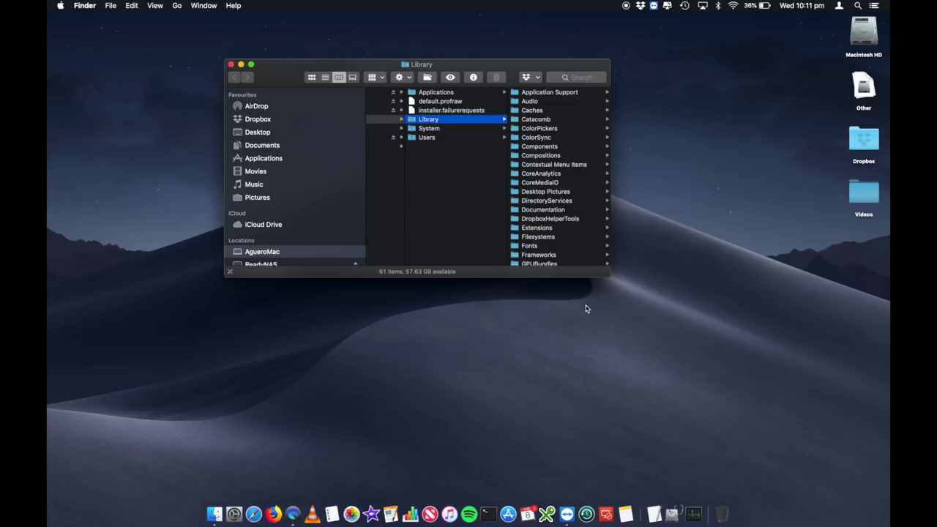
pyautogui.moveTo(608, 275); pyautogui.dragTo(742, 333)
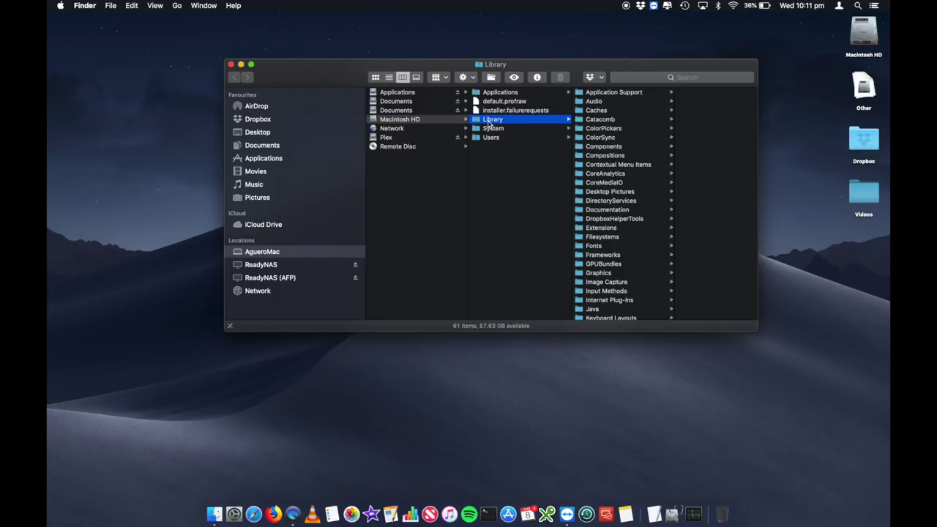
pyautogui.click(602, 110)
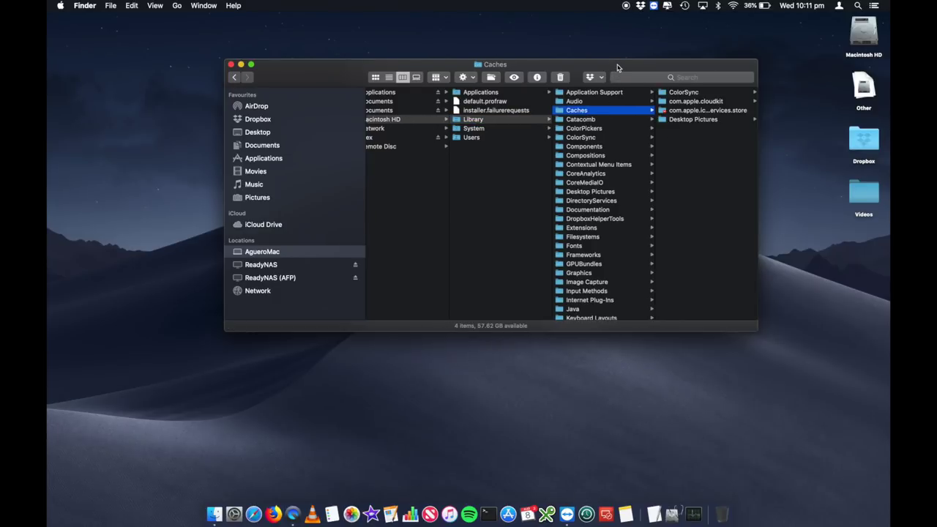
pyautogui.moveTo(618, 66); pyautogui.dragTo(590, 65)
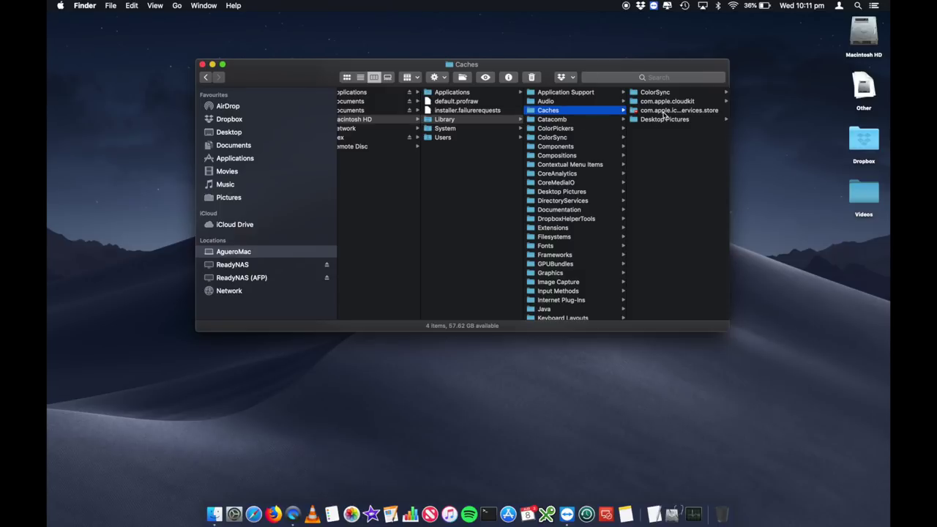
# - Try to move all four items in the system Library's Caches folder to the Bin, and cancel the authorization request
pyautogui.moveTo(683, 137); pyautogui.dragTo(655, 94)
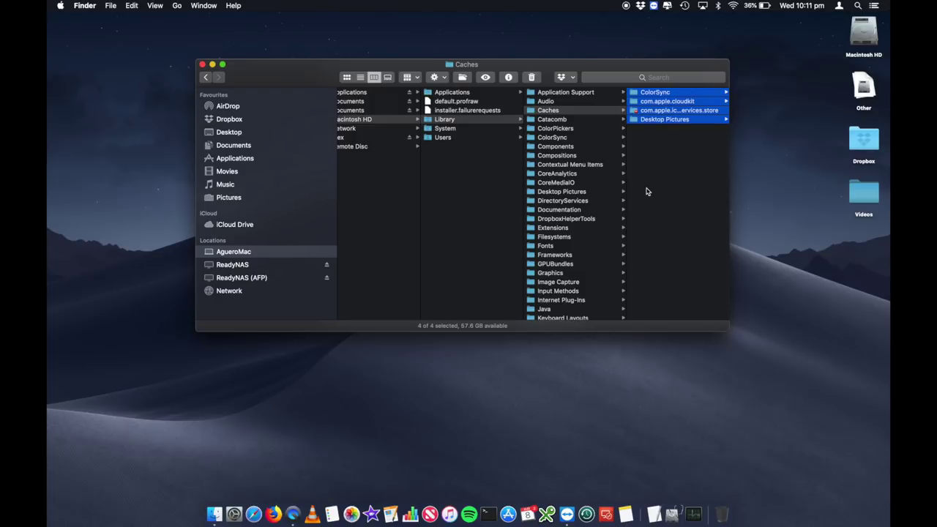
pyautogui.press('super+BackSpace')
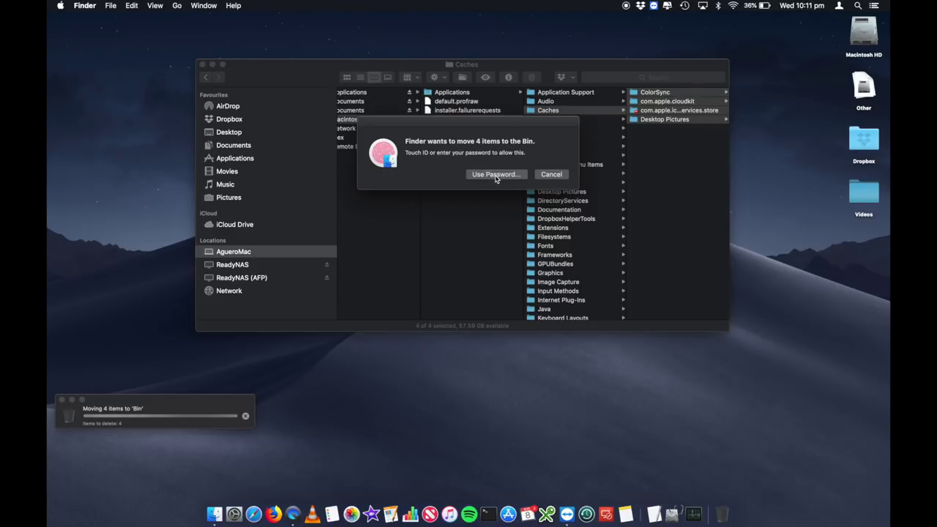
pyautogui.click(550, 175)
pyautogui.click(678, 179)
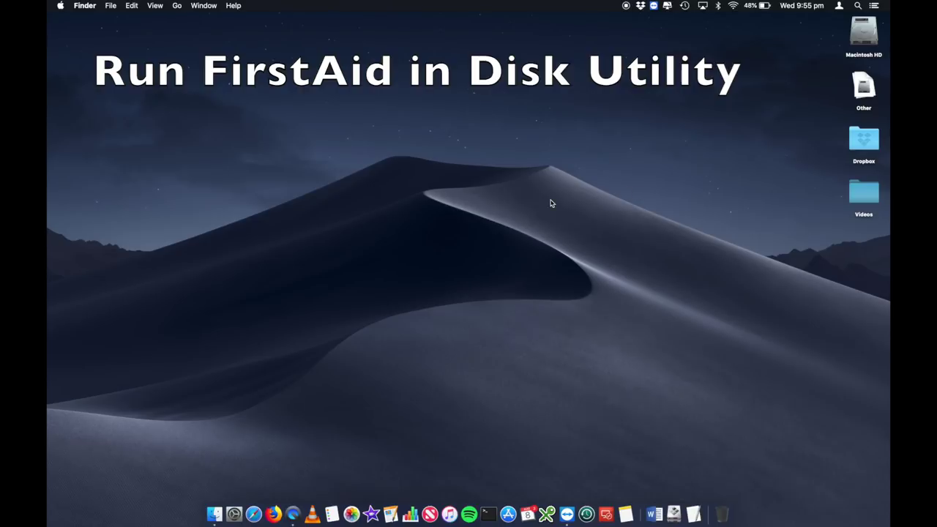
# - Search the Mac for "dis" and open Disk Utility
pyautogui.click(857, 8)
pyautogui.write('dis')
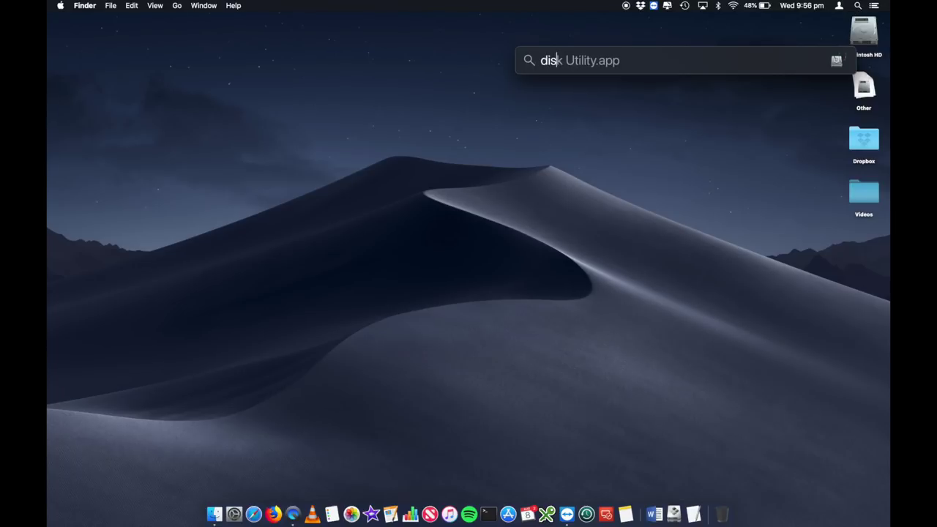
pyautogui.press('Return')
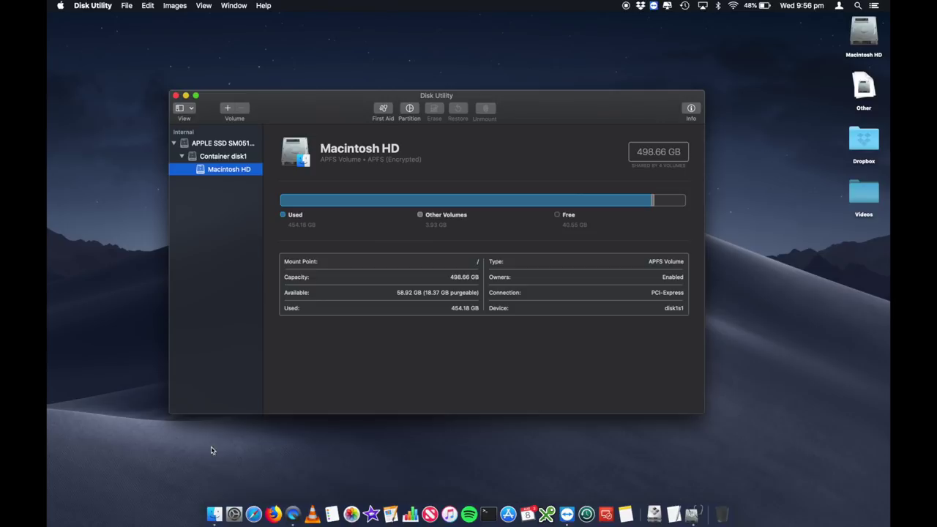
# - Switch to Finder, locate Disk Utility in the Utilities folder within Applications, and close the Finder window
pyautogui.click(214, 512)
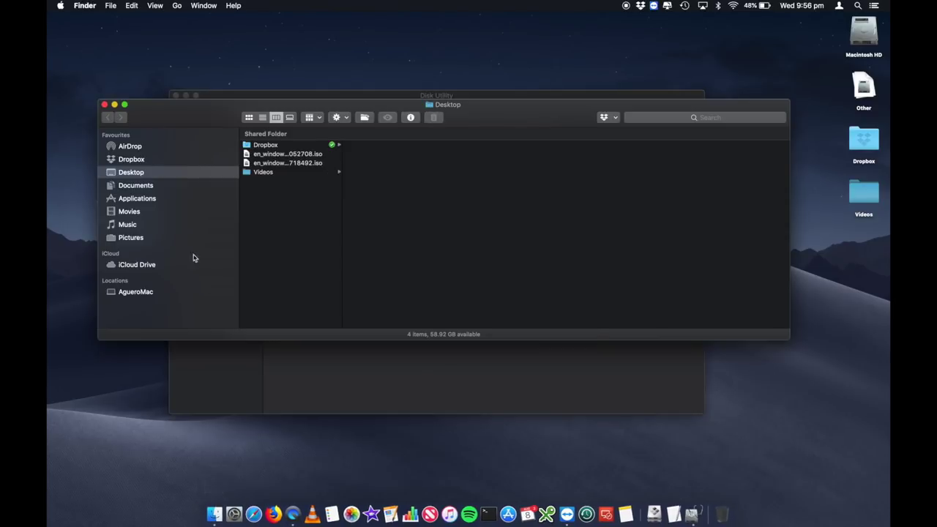
pyautogui.click(138, 199)
pyautogui.scroll(-10, 275, 234)
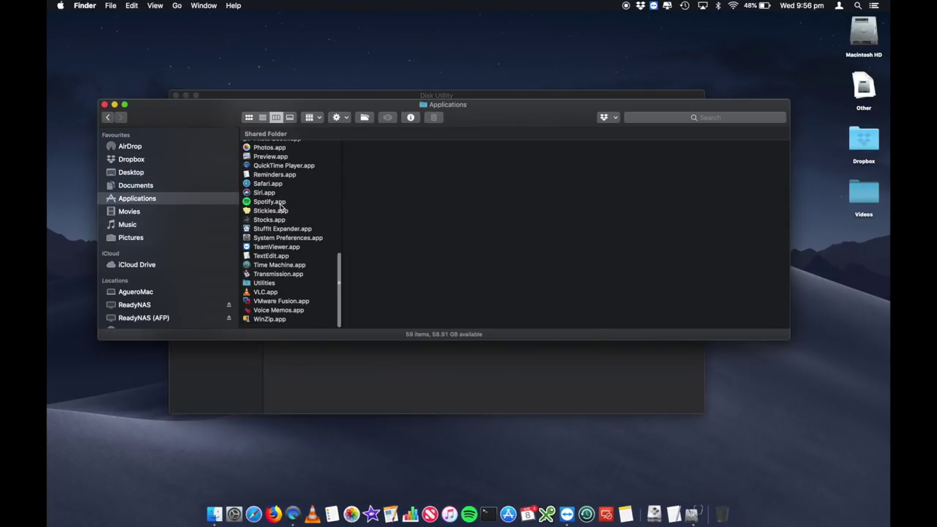
pyautogui.click(261, 290)
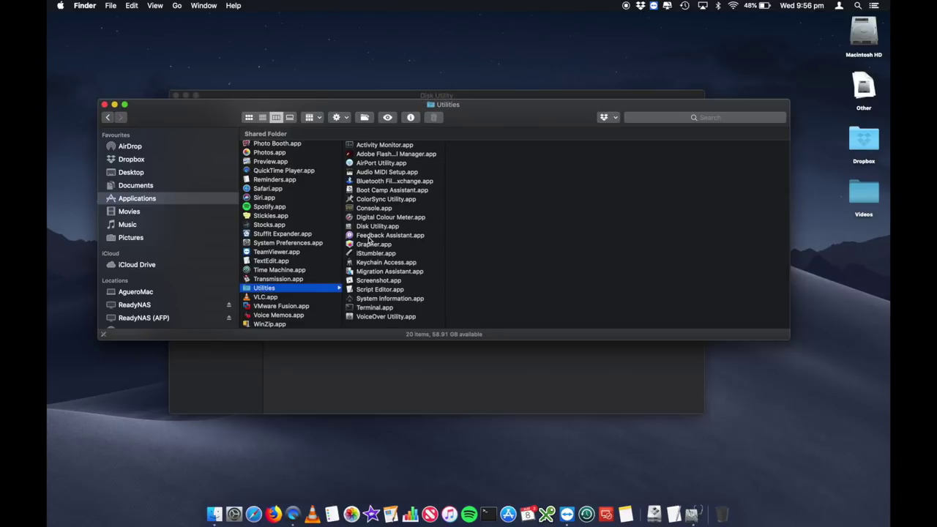
pyautogui.click(373, 227)
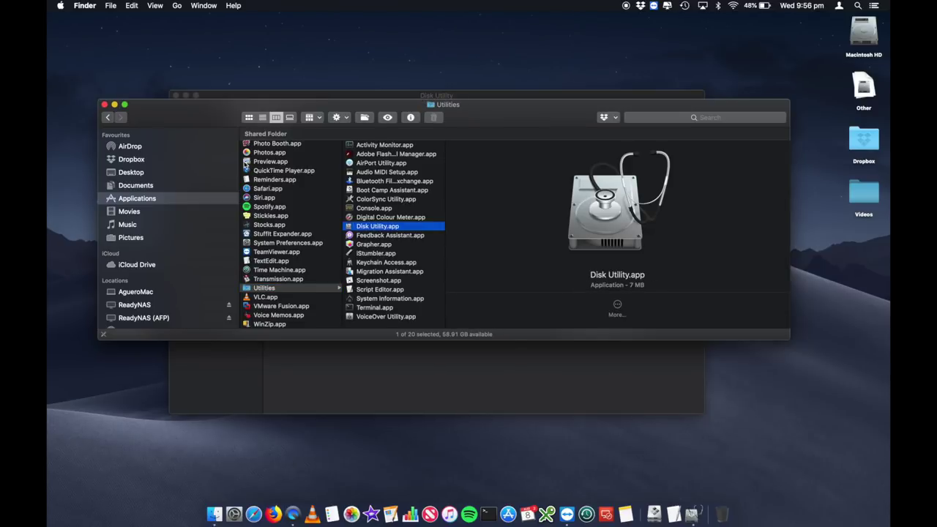
pyautogui.click(104, 105)
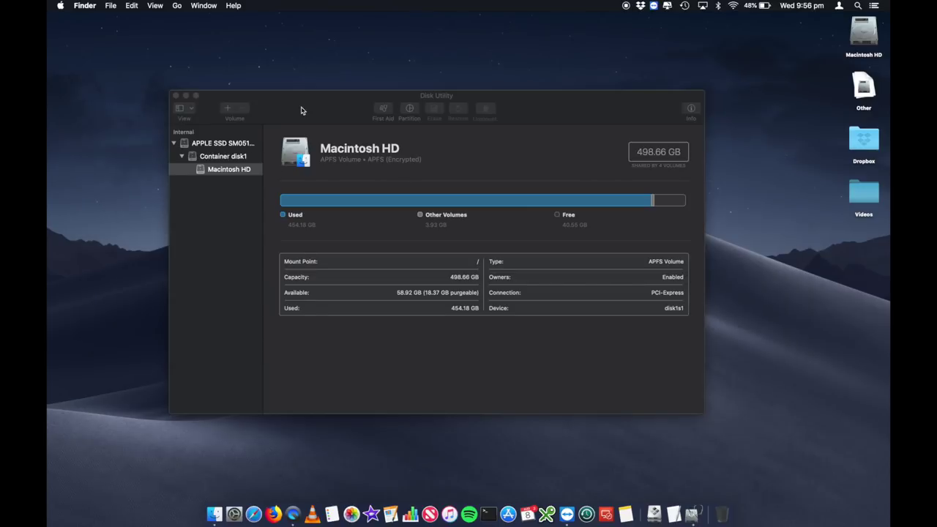
# - Reposition the Disk Utility window and start First Aid for the Macintosh HD volume
pyautogui.moveTo(308, 107); pyautogui.dragTo(304, 108)
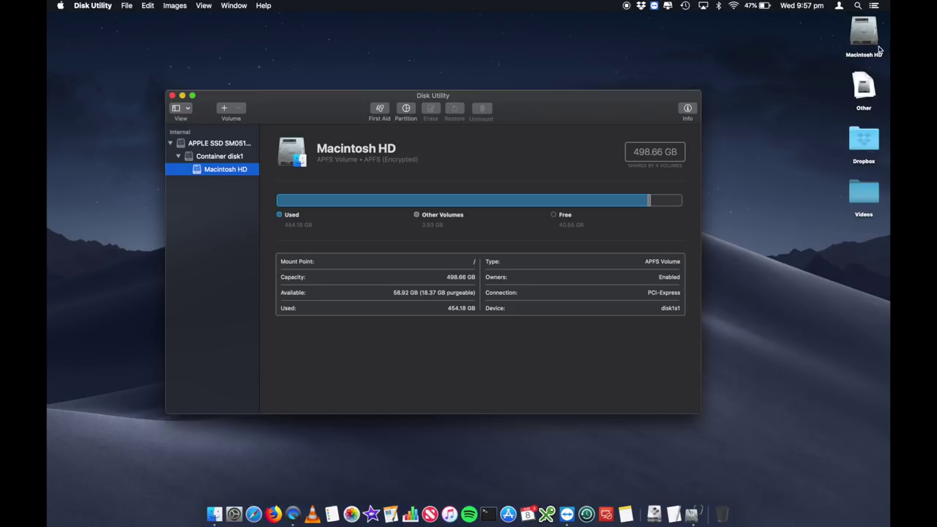
pyautogui.moveTo(871, 40); pyautogui.dragTo(835, 69)
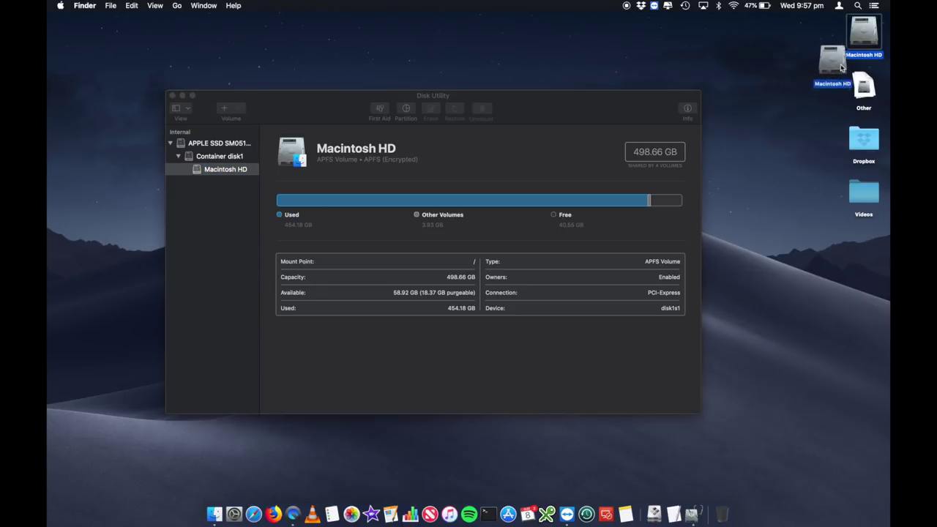
pyautogui.click(570, 104)
pyautogui.moveTo(571, 104); pyautogui.dragTo(595, 113)
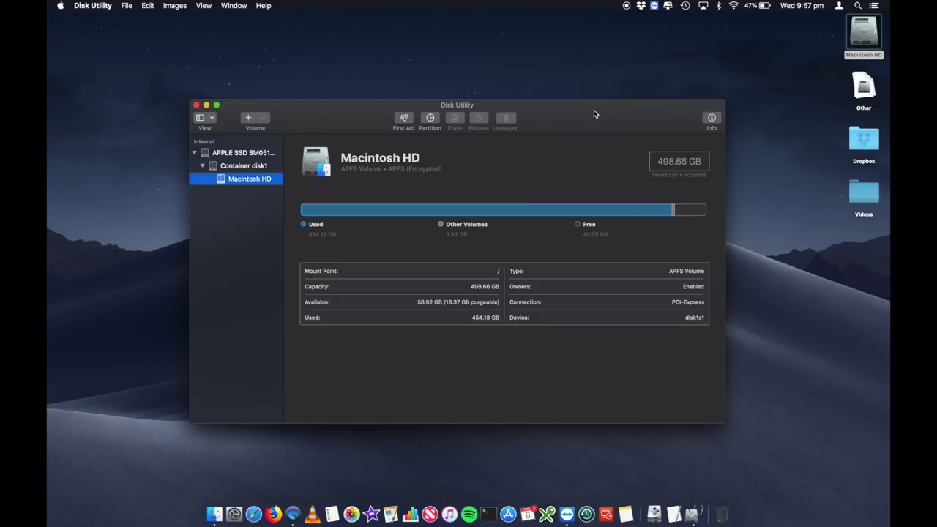
pyautogui.click(407, 118)
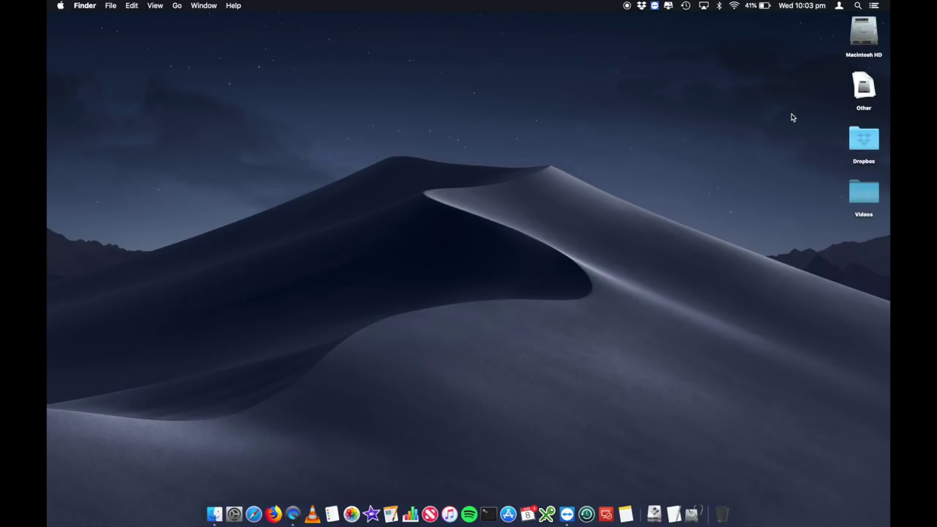
# - Search the Mac for "act" and open Activity Monitor
pyautogui.click(858, 6)
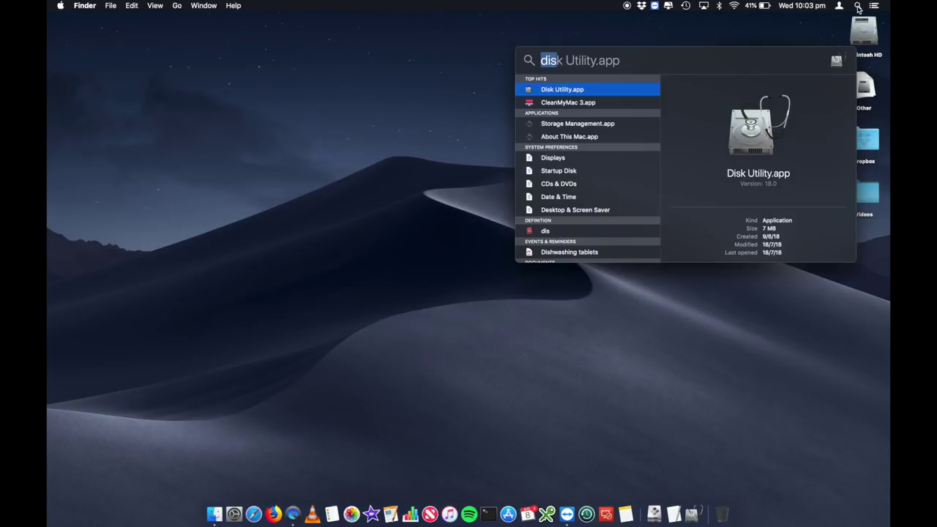
pyautogui.write('act')
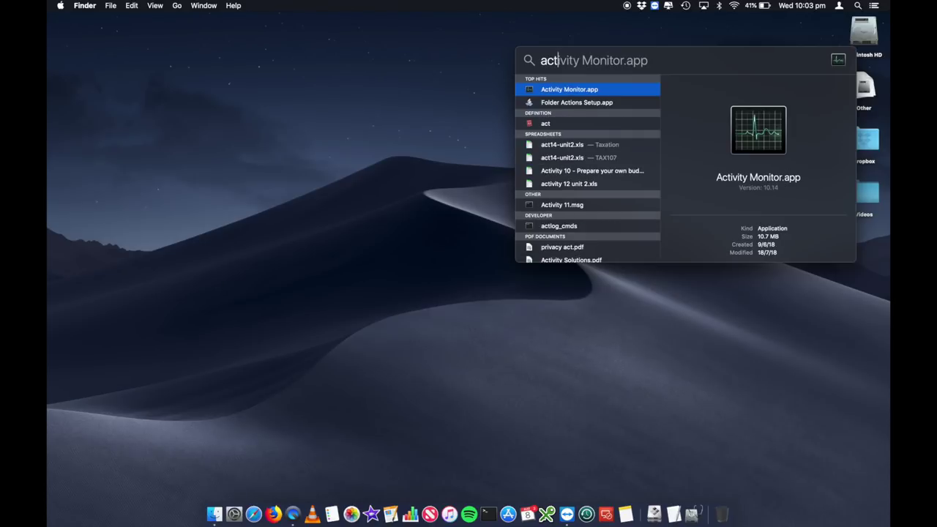
pyautogui.press('Return')
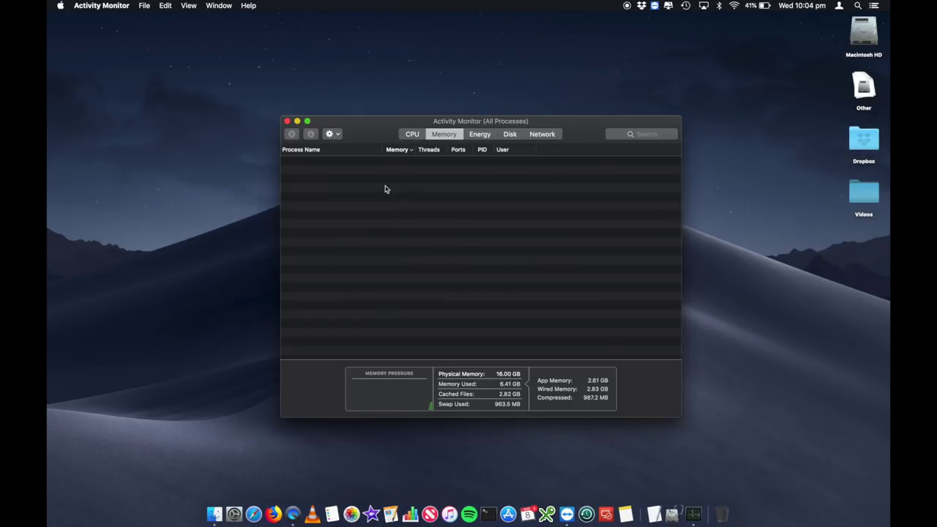
# - Switch to Finder, locate Activity Monitor in the Utilities folder within Applications, and dismiss the Finder window
pyautogui.click(214, 513)
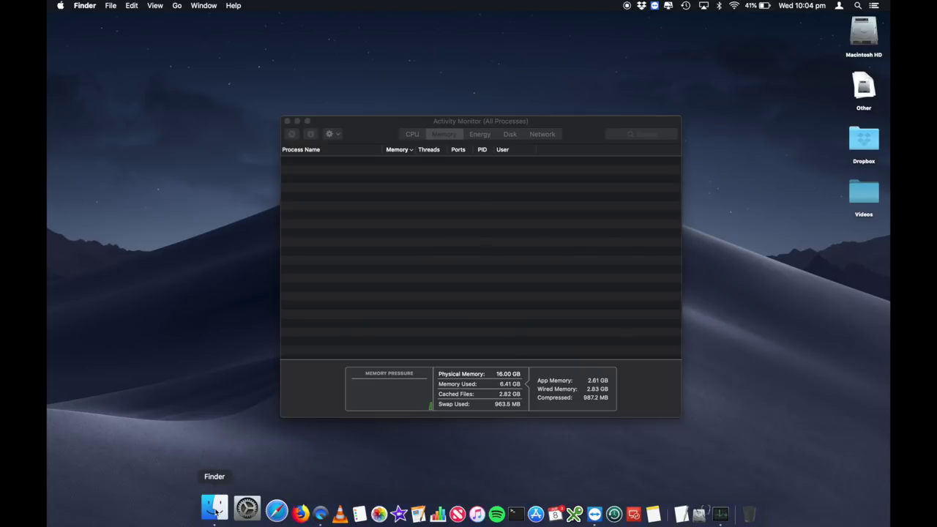
pyautogui.click(139, 200)
pyautogui.scroll(-10, 303, 263)
pyautogui.scroll(-5, 293, 285)
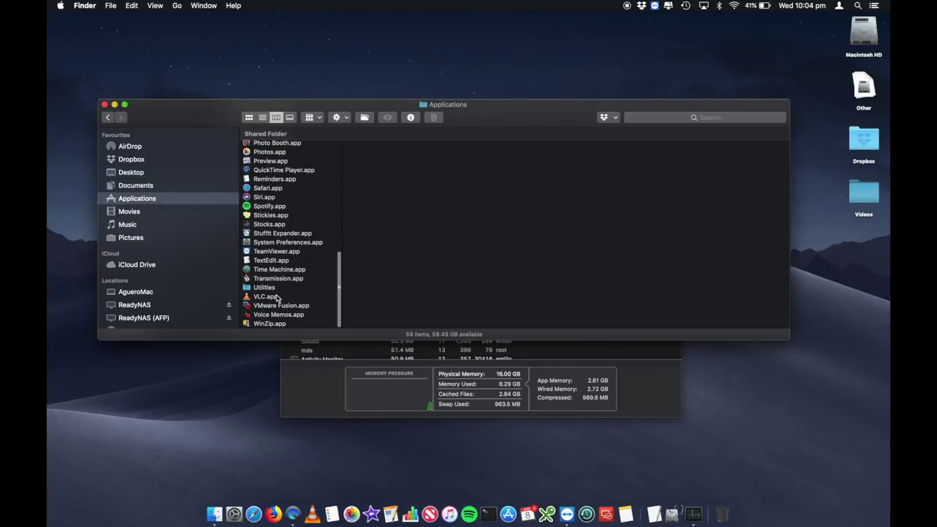
pyautogui.click(270, 288)
pyautogui.click(388, 146)
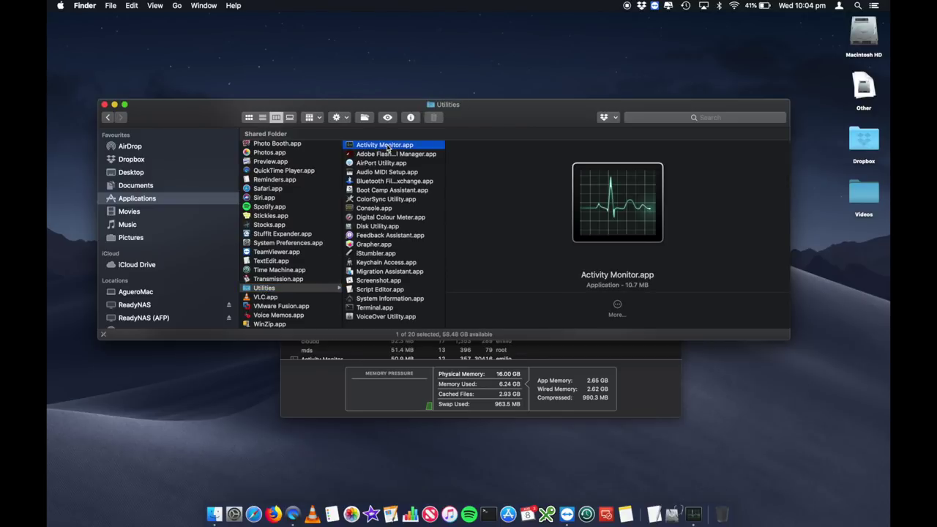
pyautogui.click(115, 105)
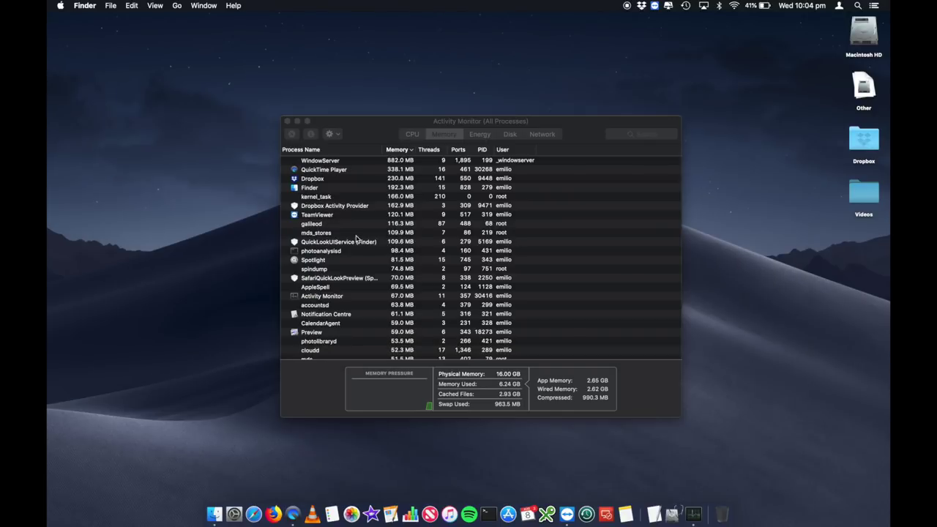
# - Return to Activity Monitor and look through the list of processes ranked by memory use
pyautogui.click(382, 135)
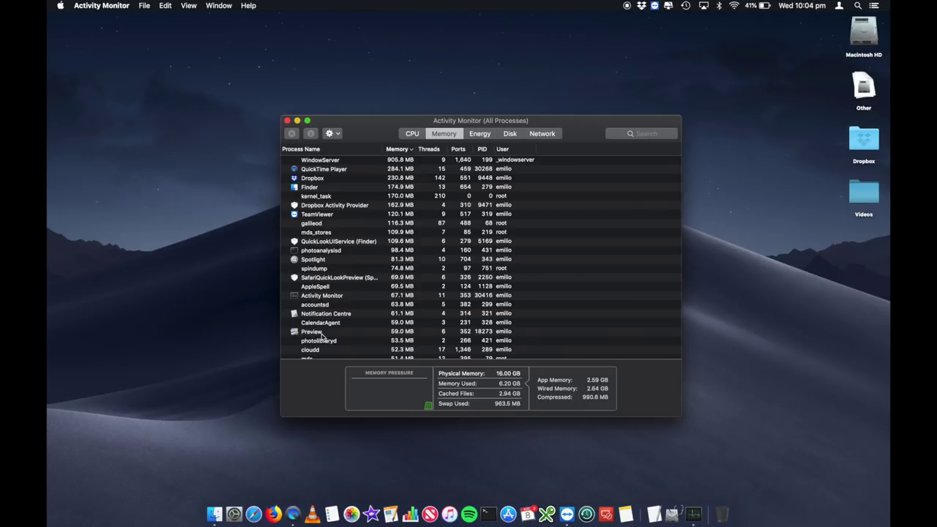
pyautogui.scroll(-15, 322, 335)
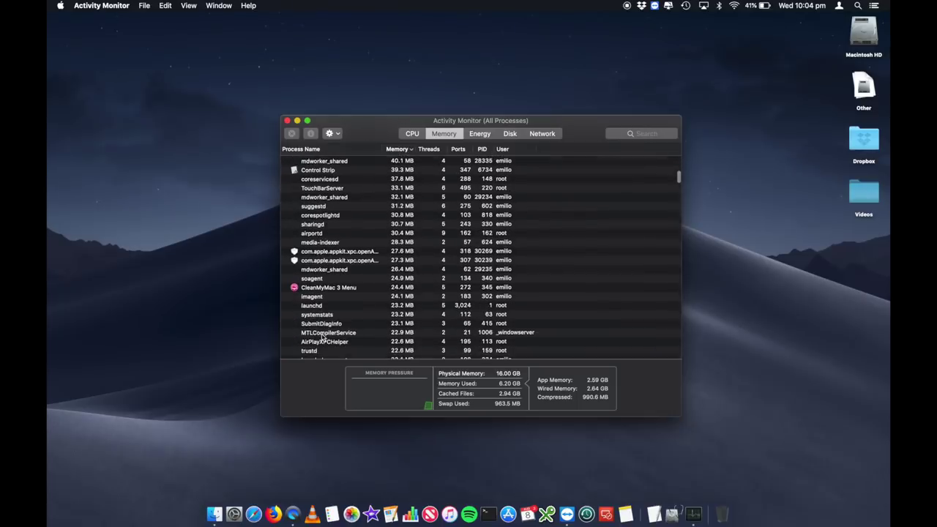
pyautogui.scroll(-1, 322, 336)
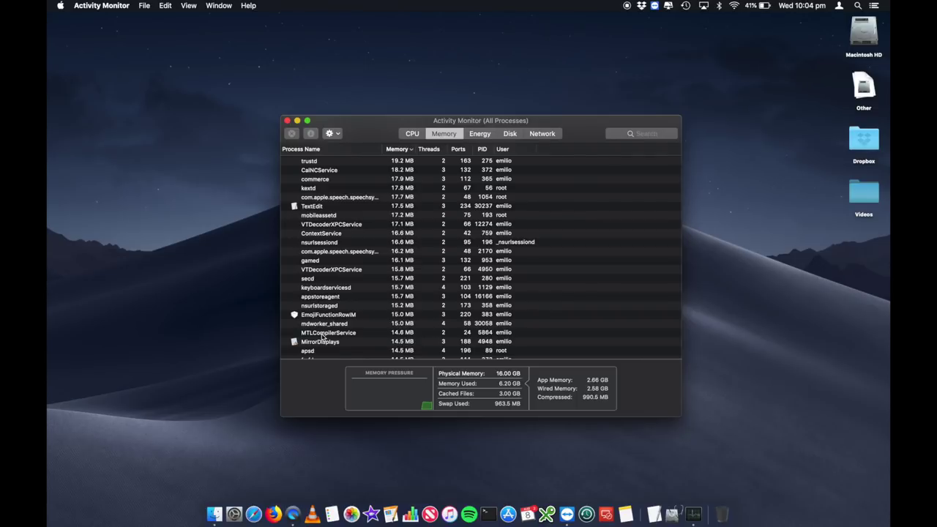
pyautogui.scroll(10, 322, 337)
# - Review the CPU, Memory, Energy, Disk and Network views of the running processes in turn
pyautogui.click(411, 134)
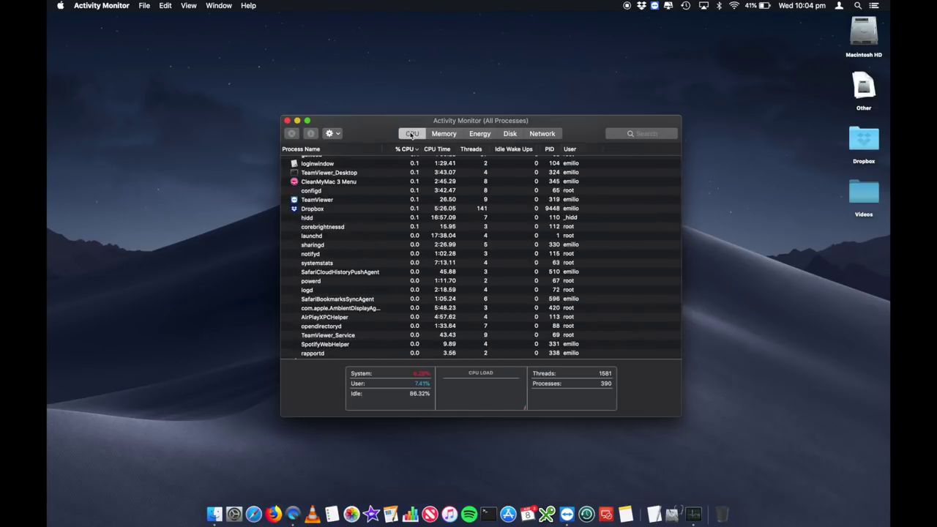
pyautogui.scroll(10, 417, 154)
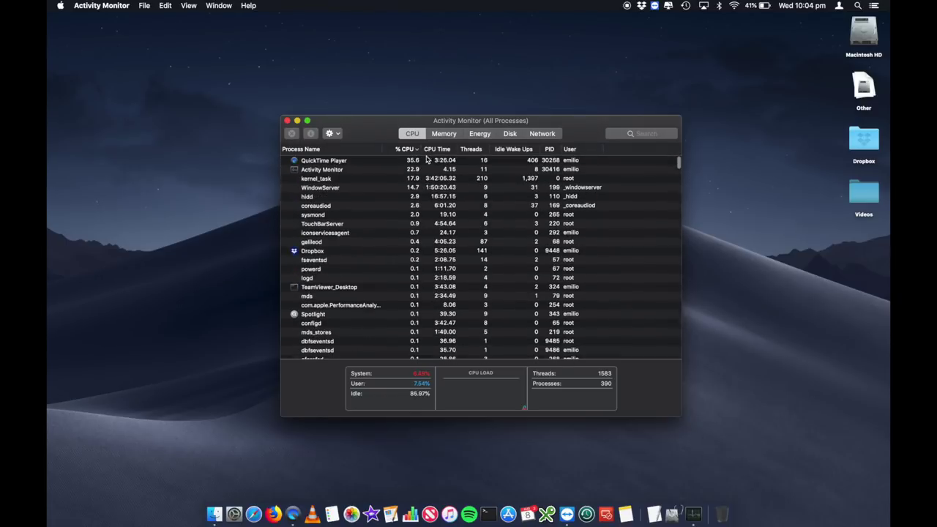
pyautogui.click(444, 135)
pyautogui.click(481, 135)
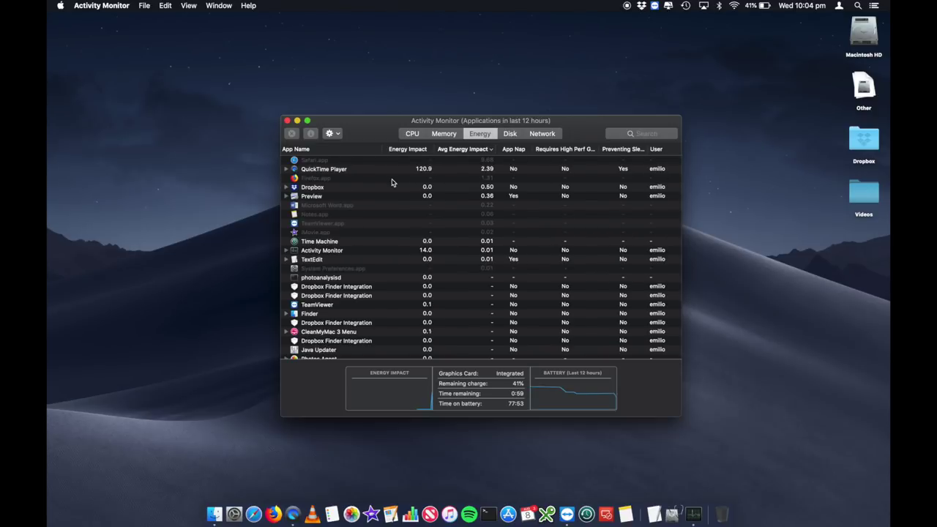
pyautogui.click(511, 133)
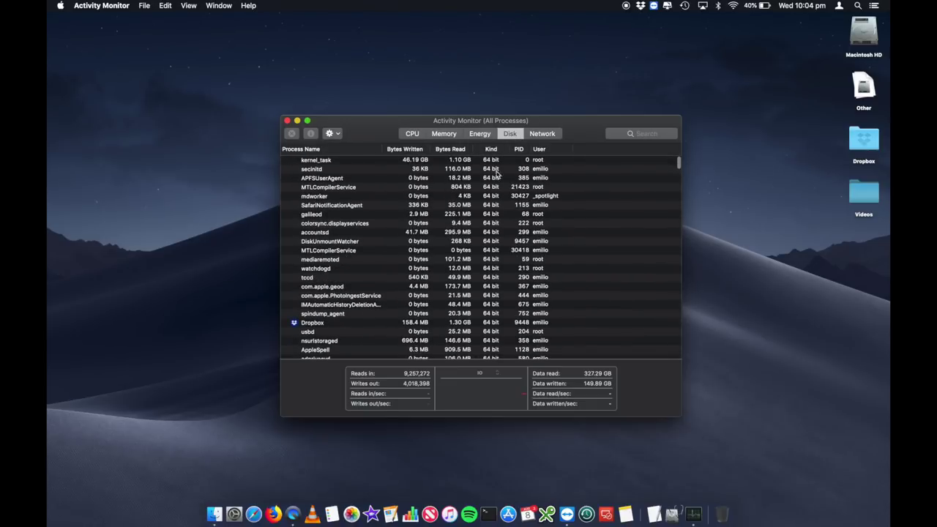
pyautogui.click(542, 133)
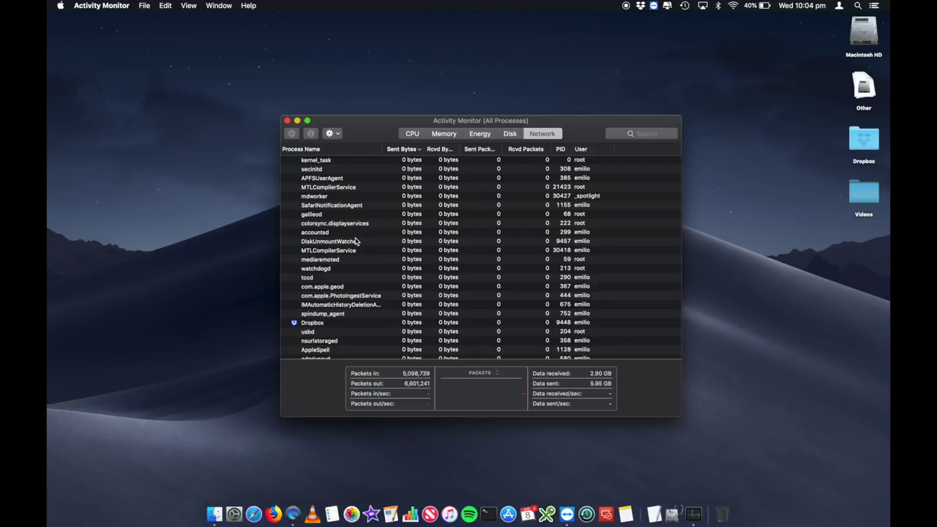
# - Return to the CPU view and sort the processes by % CPU in descending order
pyautogui.click(416, 135)
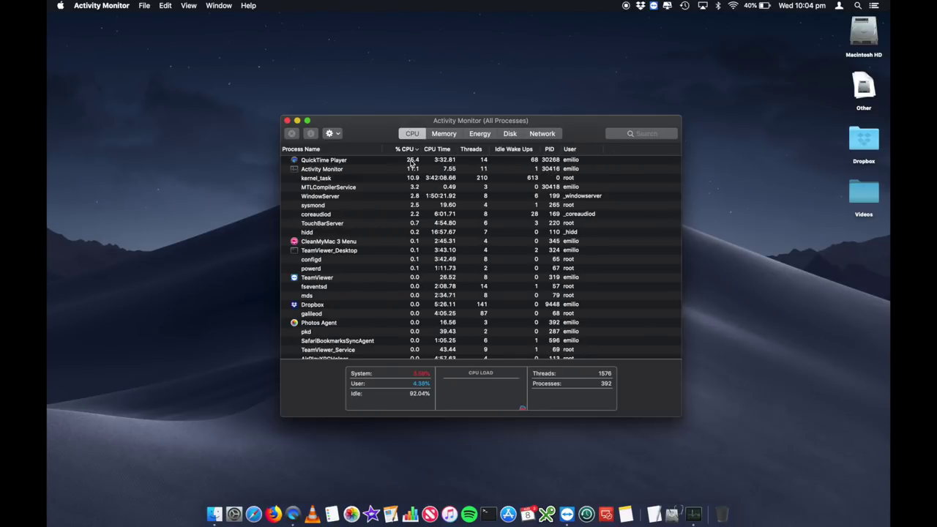
pyautogui.click(415, 150)
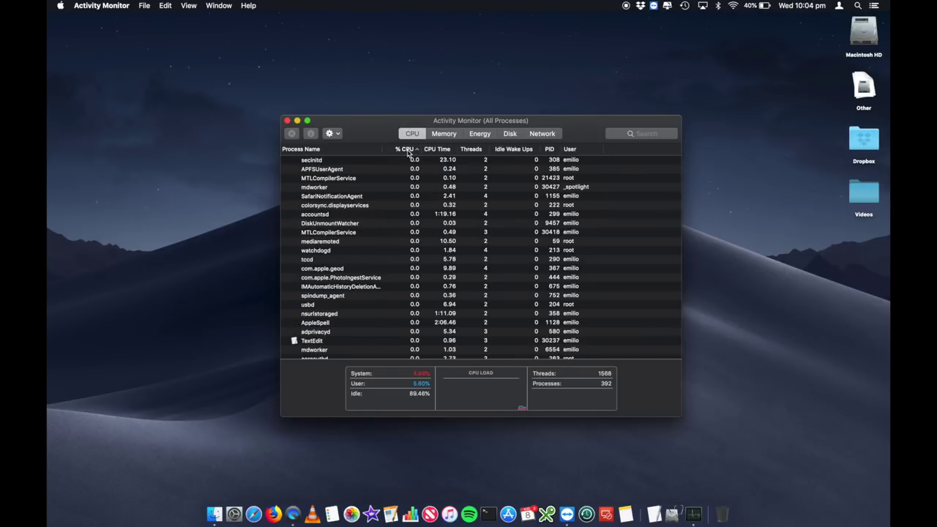
pyautogui.click(419, 150)
pyautogui.click(438, 150)
pyautogui.click(435, 149)
pyautogui.click(410, 149)
pyautogui.scroll(2, 474, 181)
pyautogui.click(407, 149)
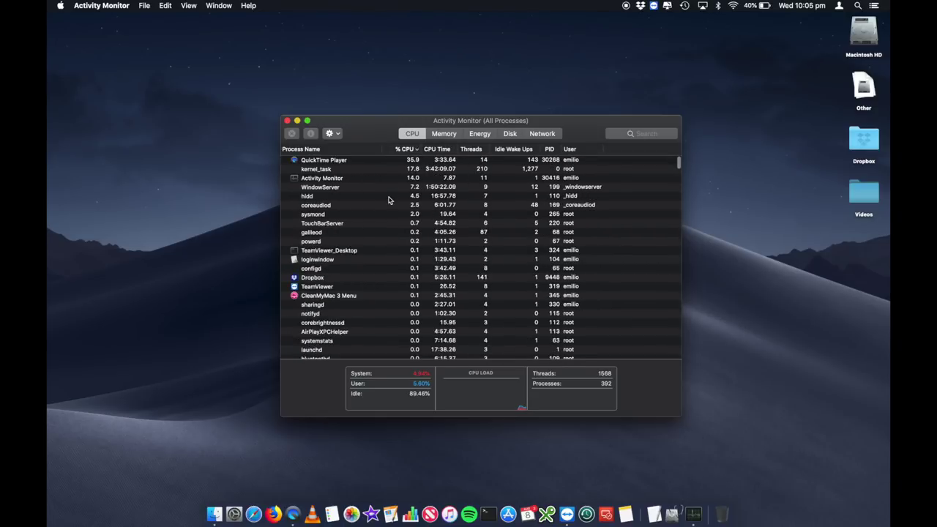
# - Select the QuickTime Player process and compare its memory use and CPU load with the other processes
pyautogui.click(332, 160)
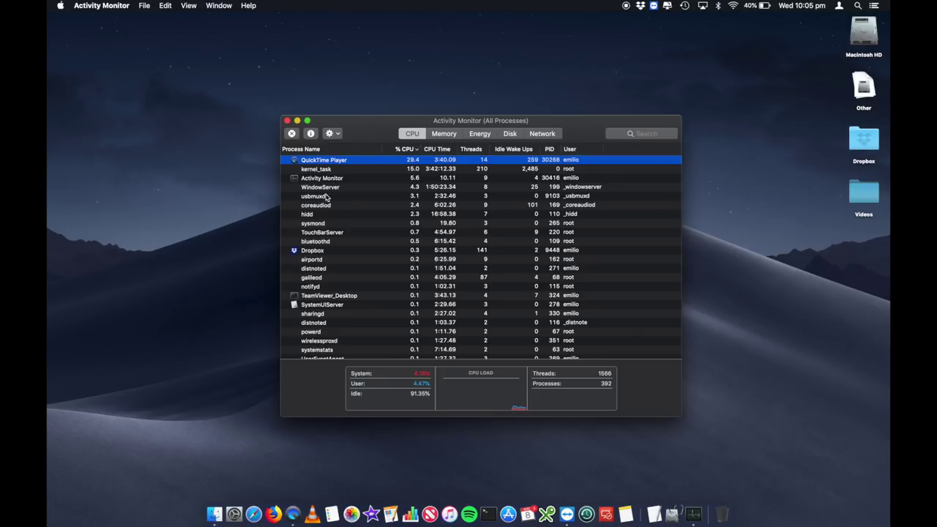
pyautogui.click(442, 134)
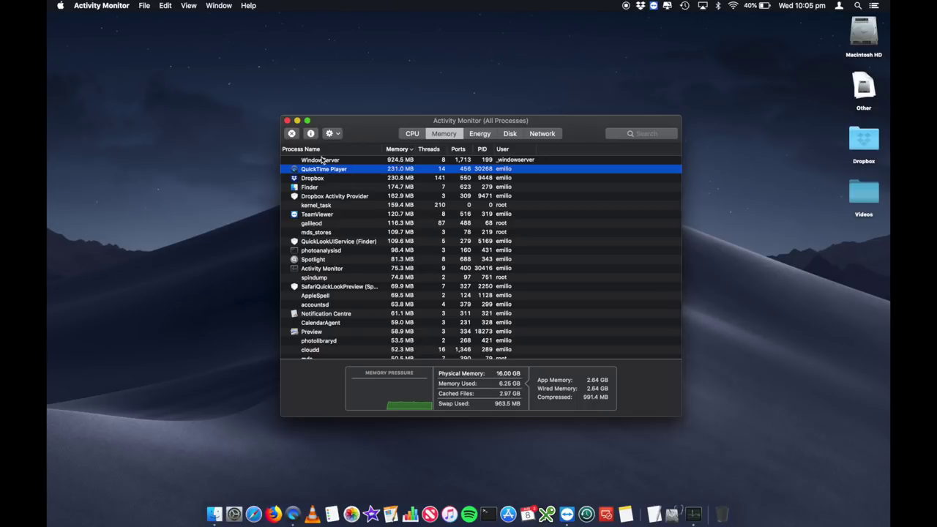
pyautogui.click(407, 135)
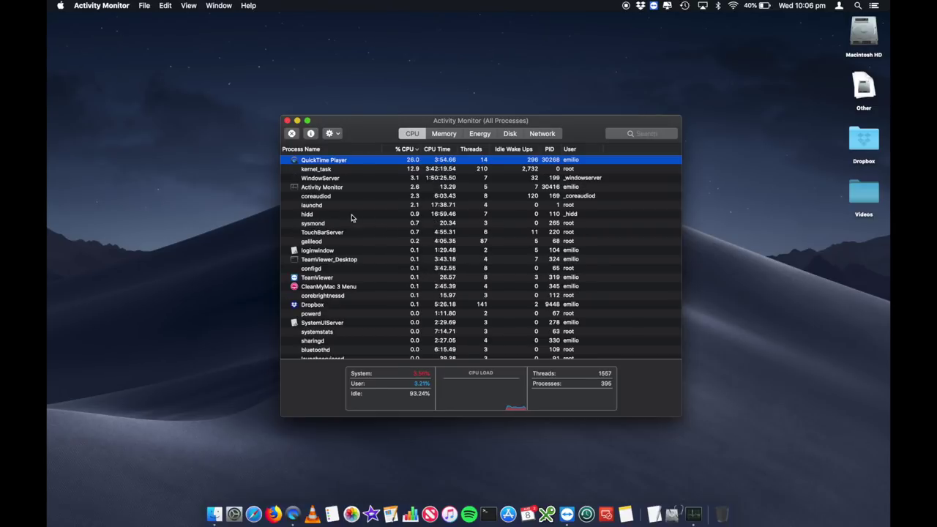
# - Select the Activity Monitor process in the CPU list and force quit it
pyautogui.click(324, 188)
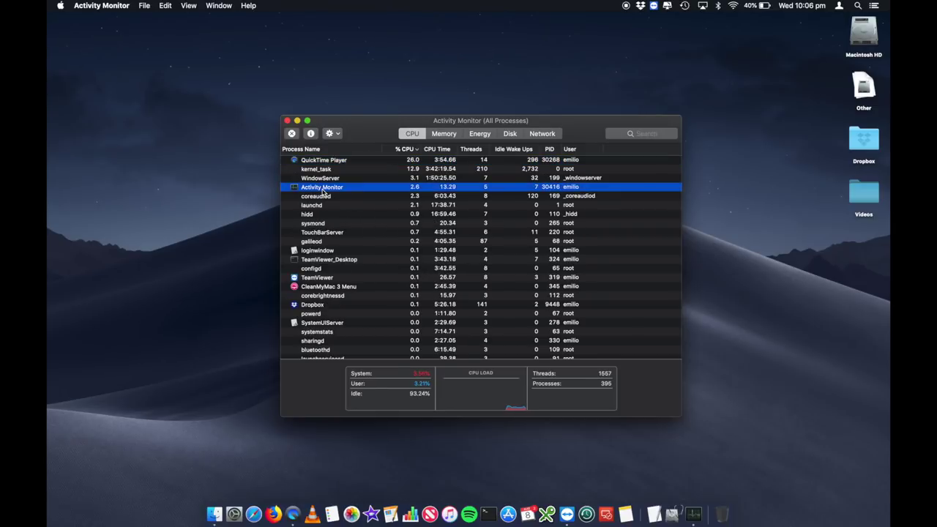
pyautogui.click(292, 134)
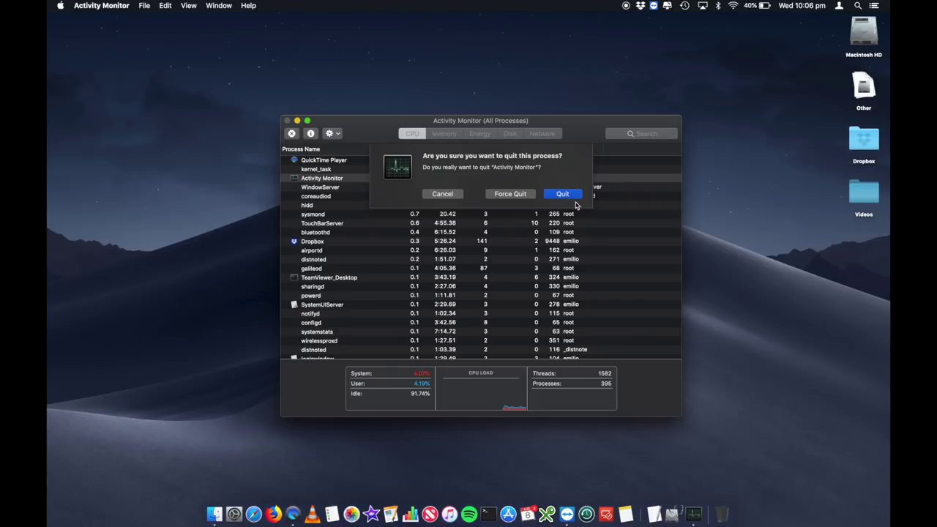
pyautogui.click(510, 195)
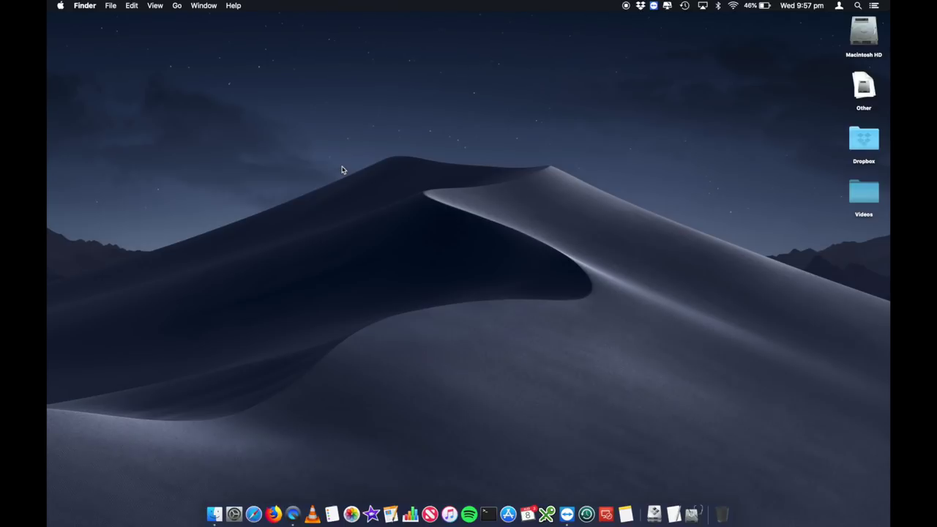
# - Check the disk, memory, battery and Trash status in the CleanMyMac 3 menu and dismiss it
pyautogui.click(667, 6)
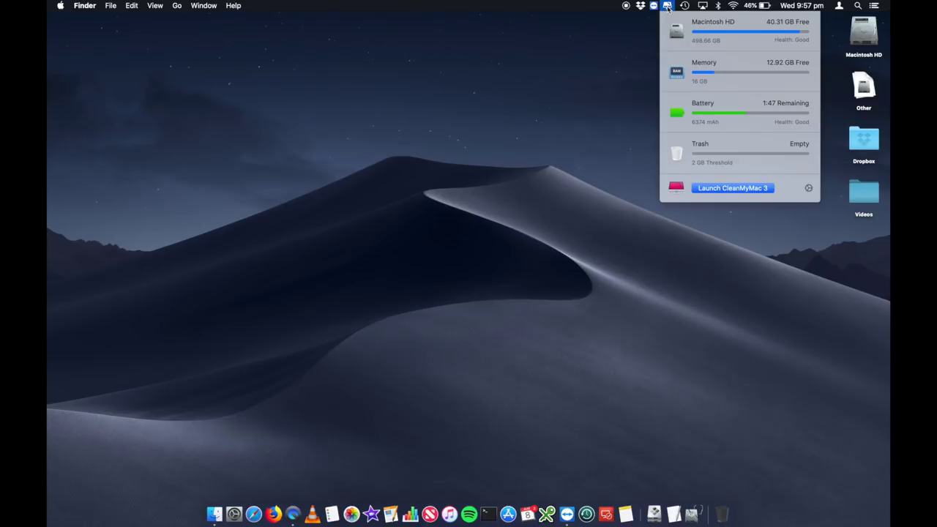
pyautogui.click(638, 59)
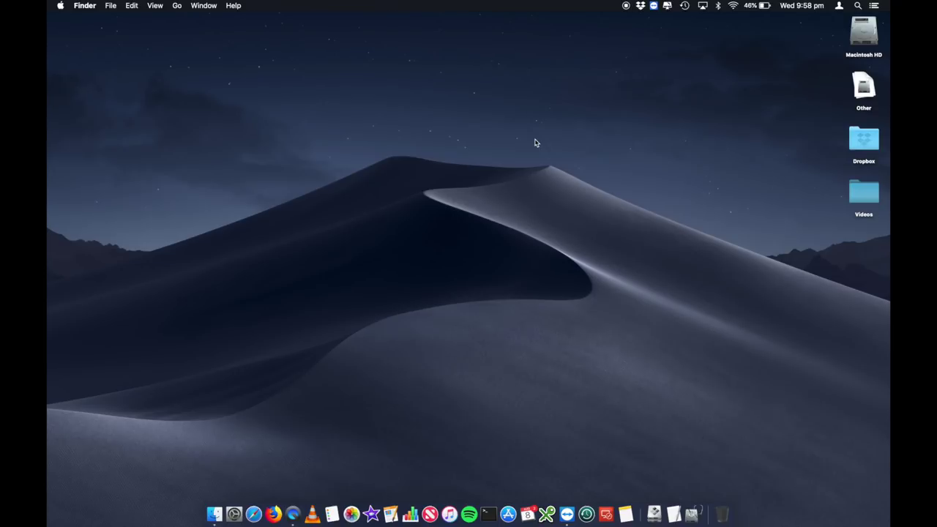
# - Switch to System Preferences and show the current user's Login Items under Users & Groups
pyautogui.click(234, 512)
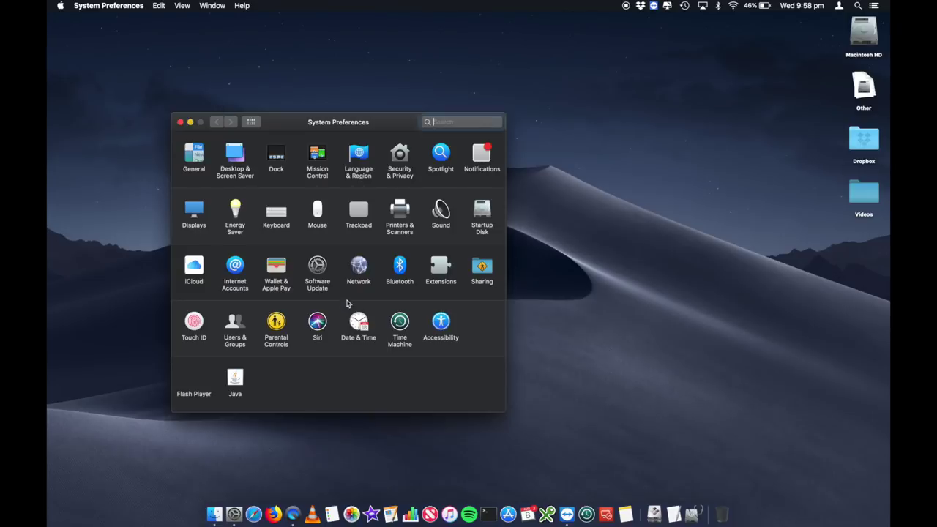
pyautogui.click(234, 323)
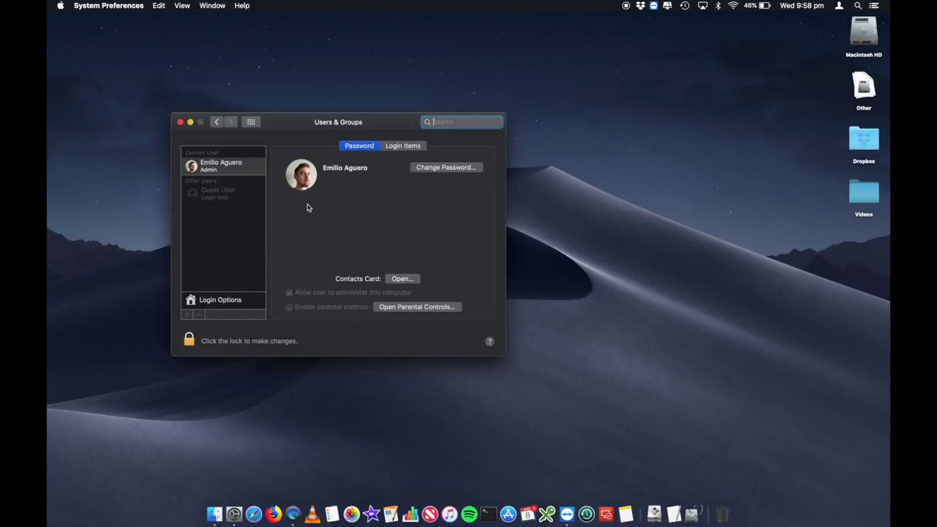
pyautogui.click(406, 148)
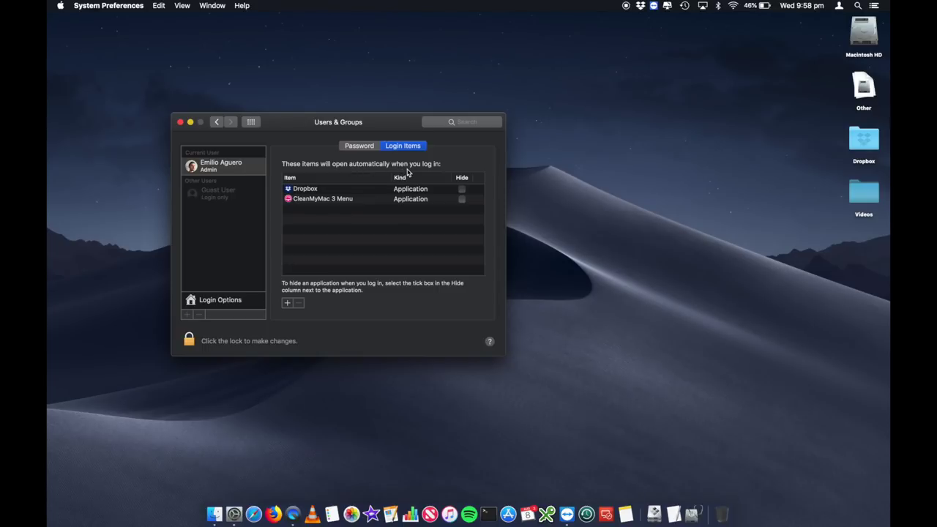
# - Inspect the Dropbox and CleanMyMac 3 Menu login items without removing them, and close System Preferences
pyautogui.click(312, 190)
pyautogui.click(314, 199)
pyautogui.click(304, 189)
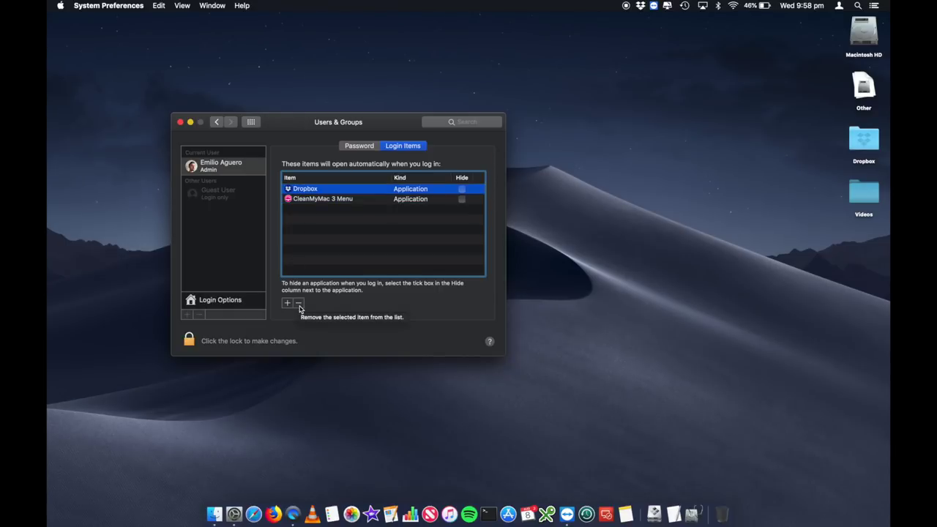
pyautogui.click(315, 200)
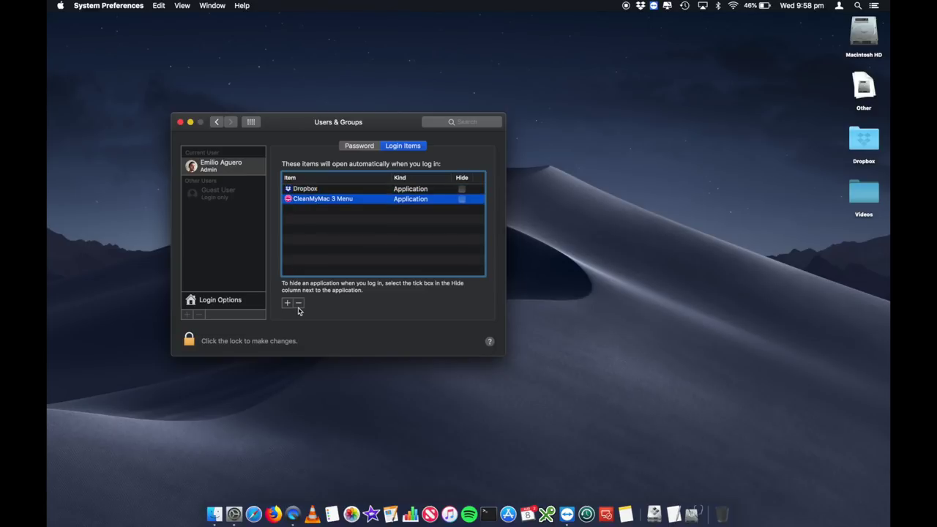
pyautogui.click(306, 190)
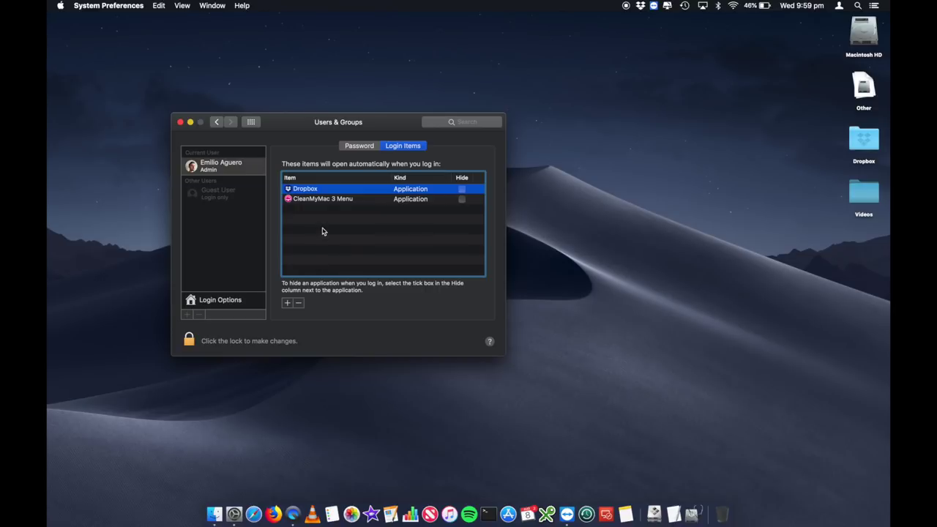
pyautogui.click(181, 123)
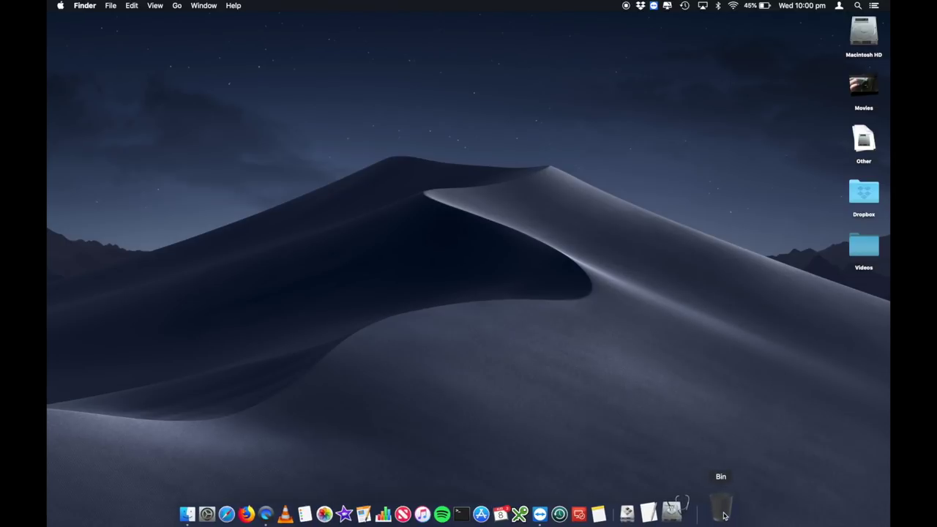
# - Move the IMG_6939 movie files from the desktop's Movies stack to the Bin and empty the Bin
pyautogui.click(853, 90)
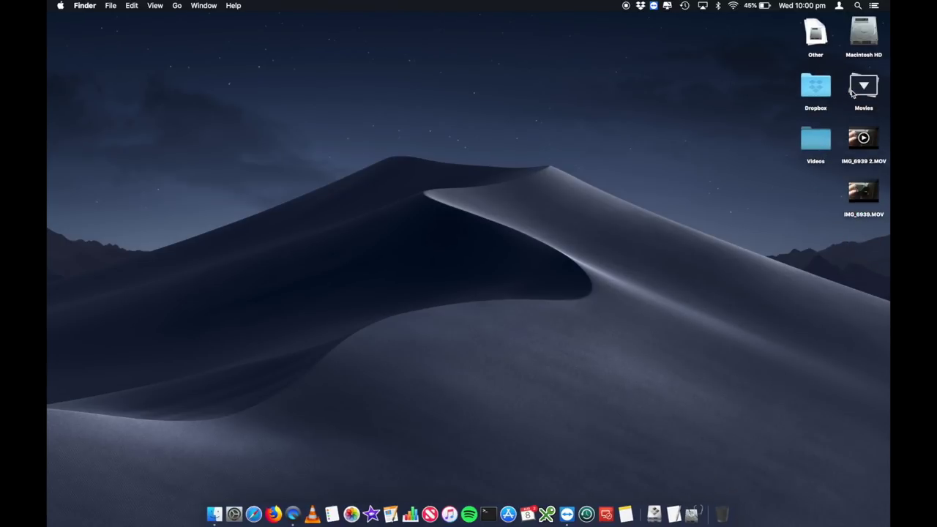
pyautogui.click(863, 192)
pyautogui.press('super+i')
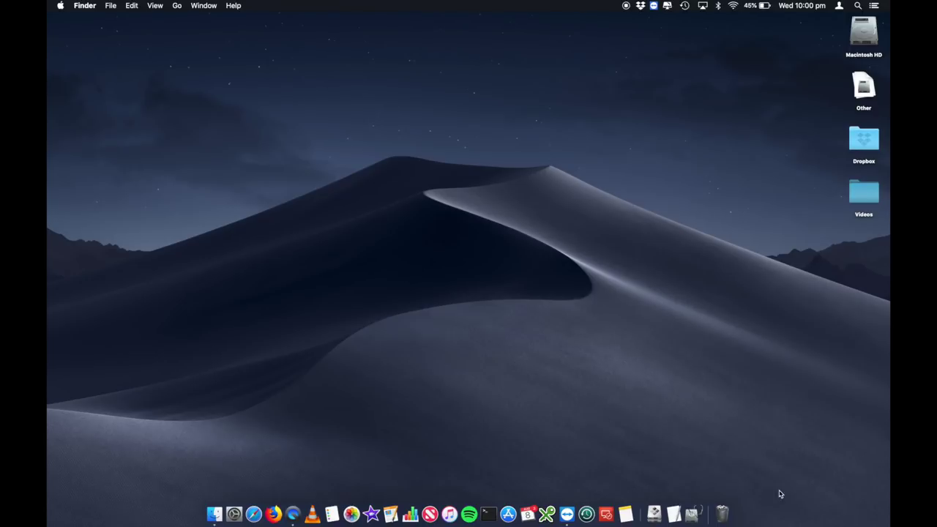
pyautogui.rightClick(724, 501)
pyautogui.click(733, 470)
# - Switch to Safari, locate the Clear History command, and dismiss the menu without running it
pyautogui.click(253, 512)
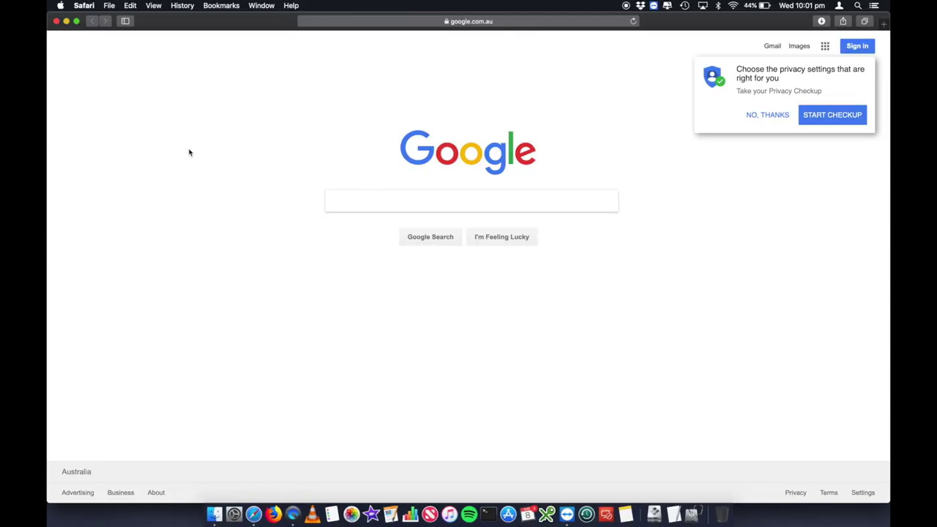
pyautogui.click(87, 9)
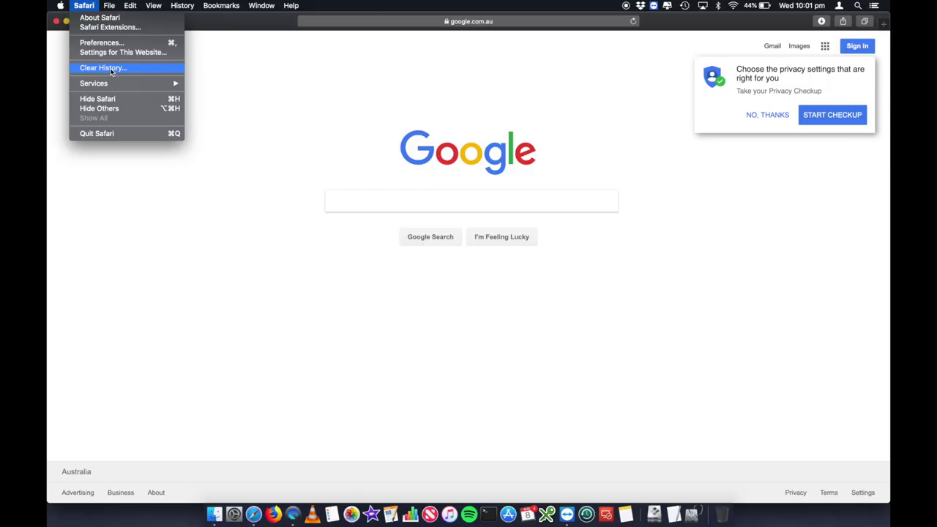
pyautogui.click(244, 105)
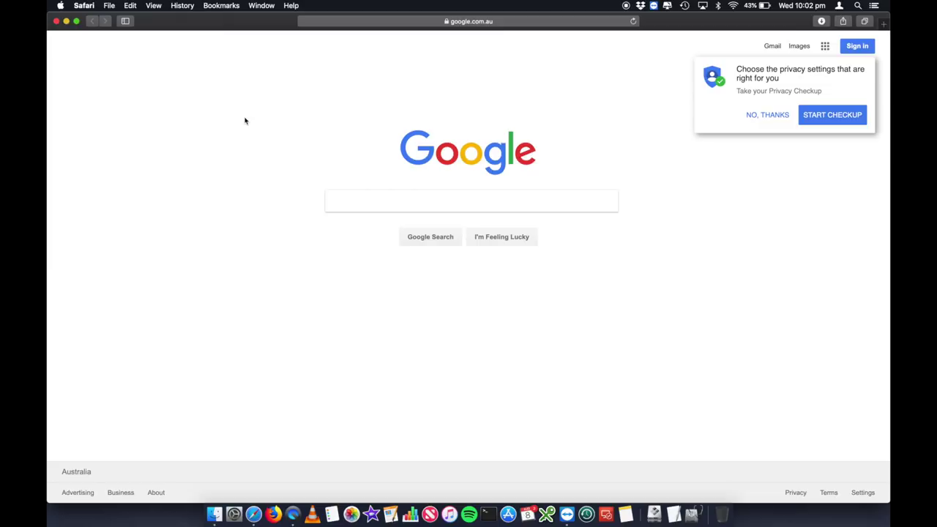
# - Clear Safari's browsing history with the range set to all history
pyautogui.click(85, 6)
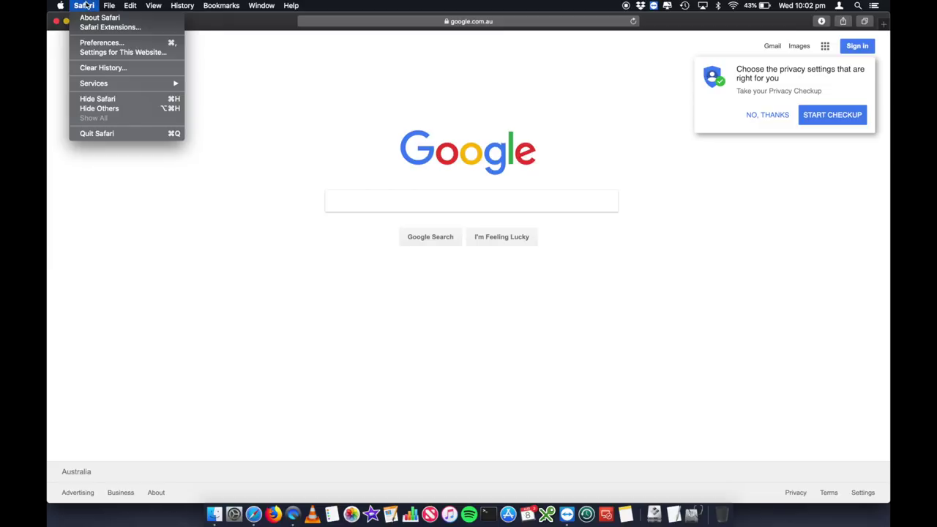
pyautogui.click(115, 68)
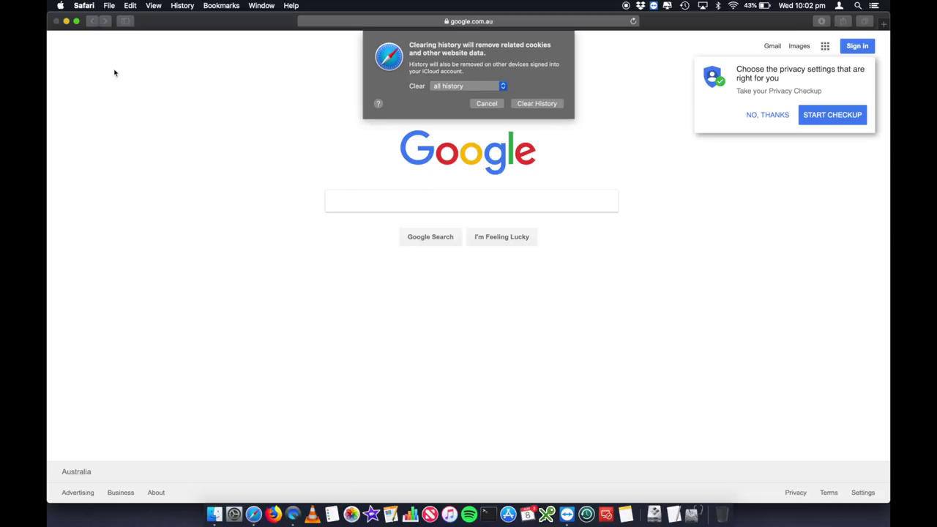
pyautogui.click(455, 86)
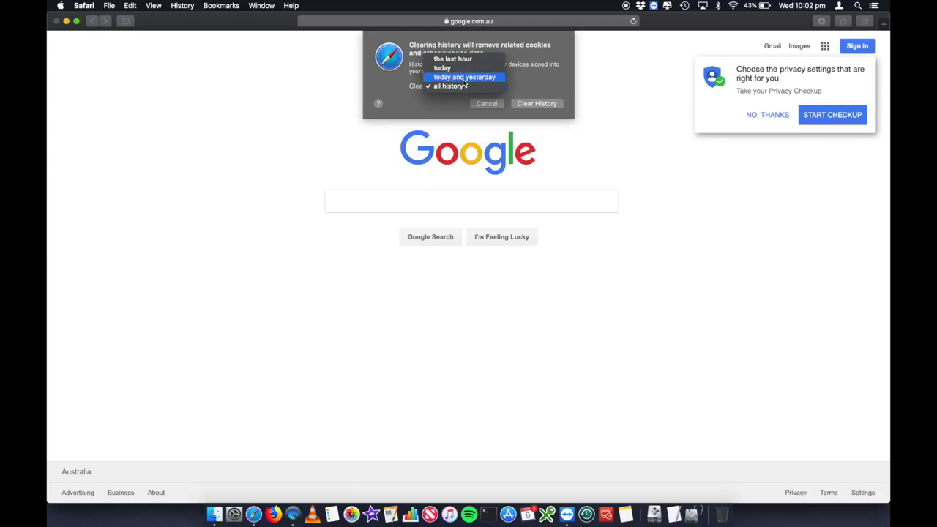
pyautogui.click(462, 87)
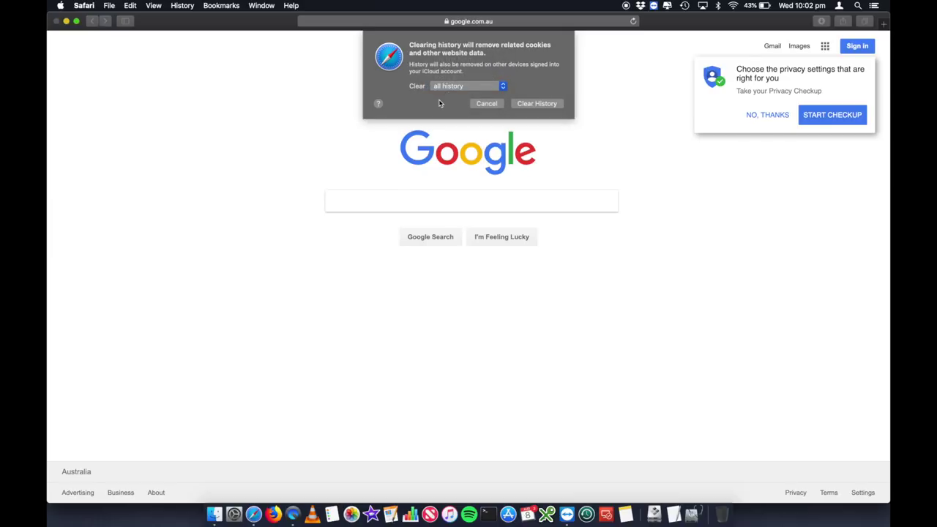
pyautogui.click(537, 105)
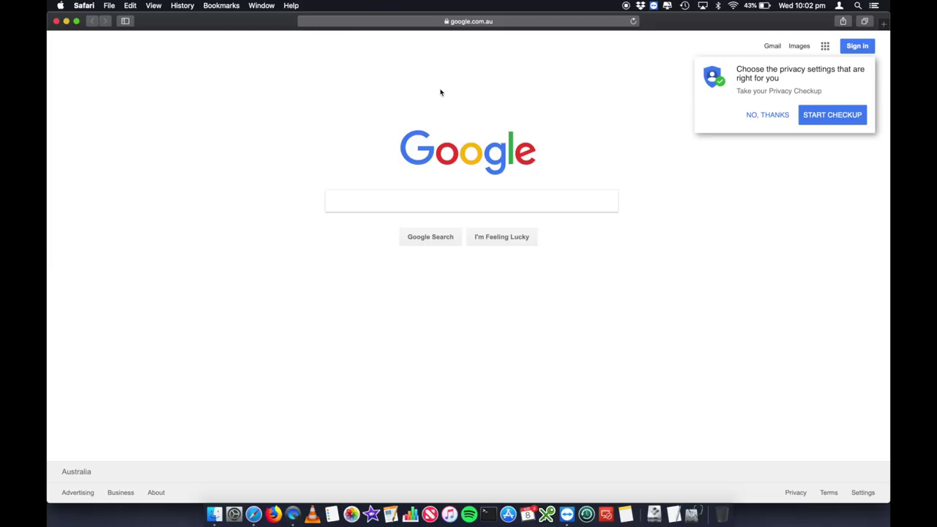
# - Set Safari to remove history items after one day and check the options for removing download list items without changing that setting
pyautogui.click(85, 6)
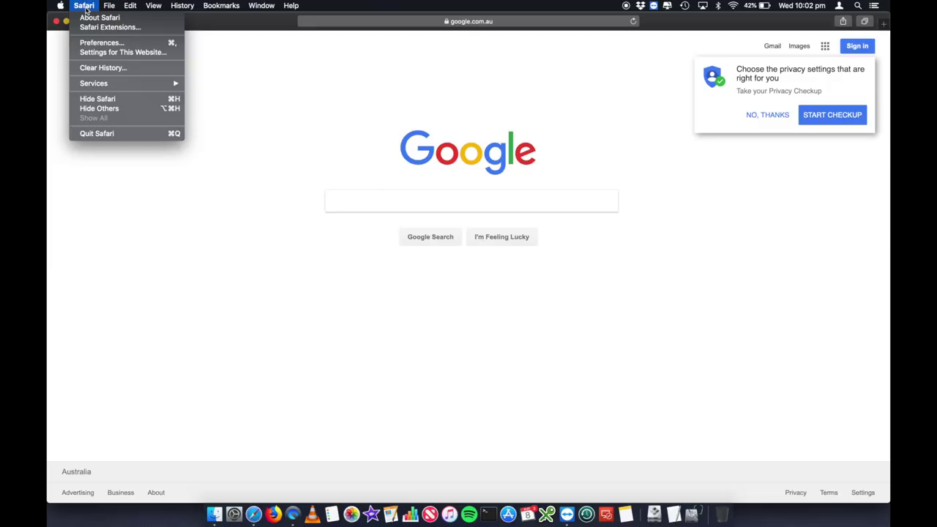
pyautogui.click(108, 44)
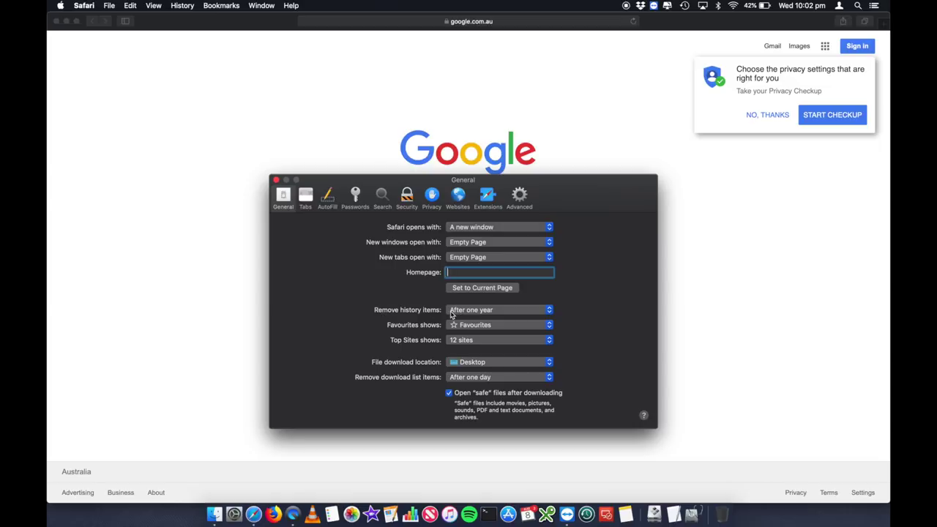
pyautogui.click(468, 313)
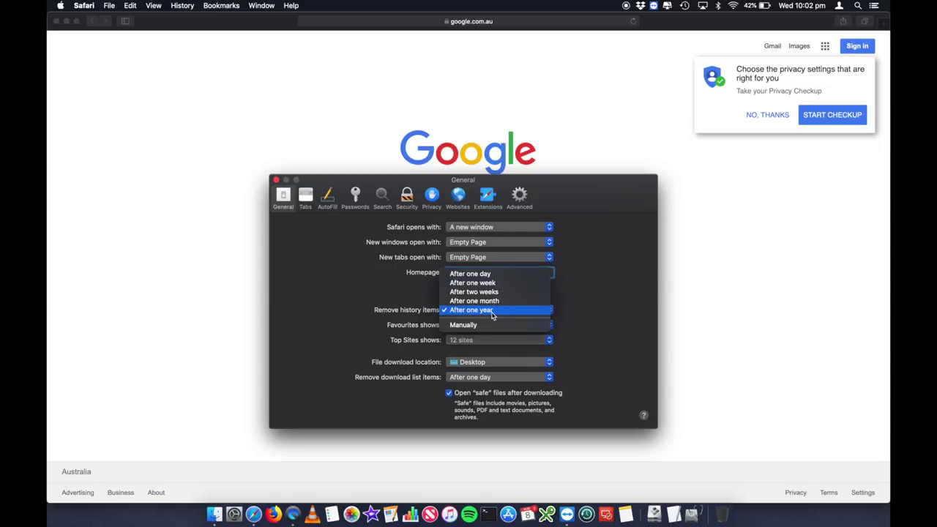
pyautogui.click(486, 275)
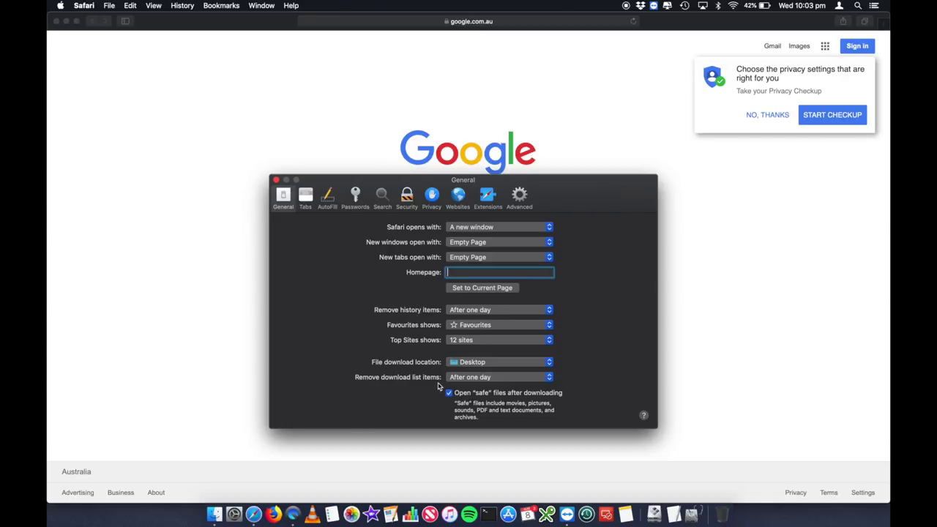
pyautogui.click(470, 378)
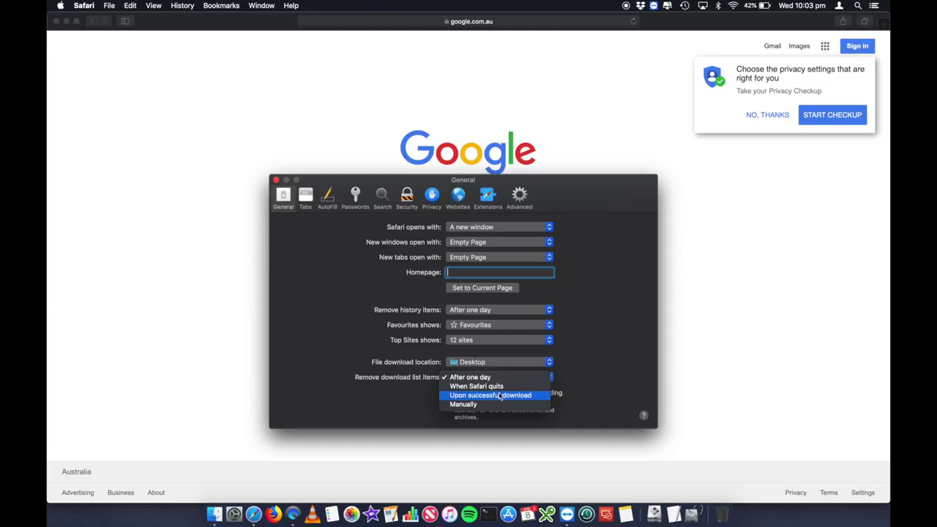
pyautogui.click(412, 391)
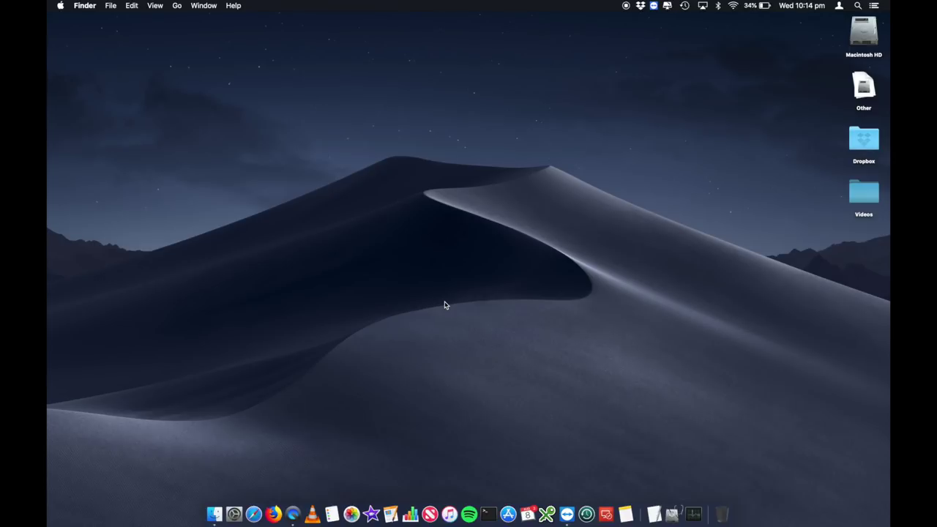
# - Launch CleanMyMac 3 and decline the installation of its 3.9.8 update
pyautogui.click(667, 7)
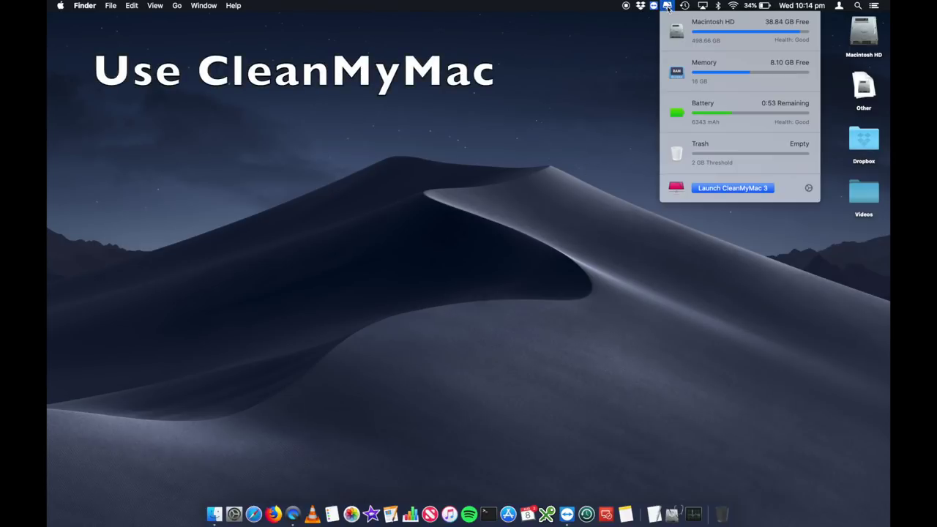
pyautogui.click(743, 188)
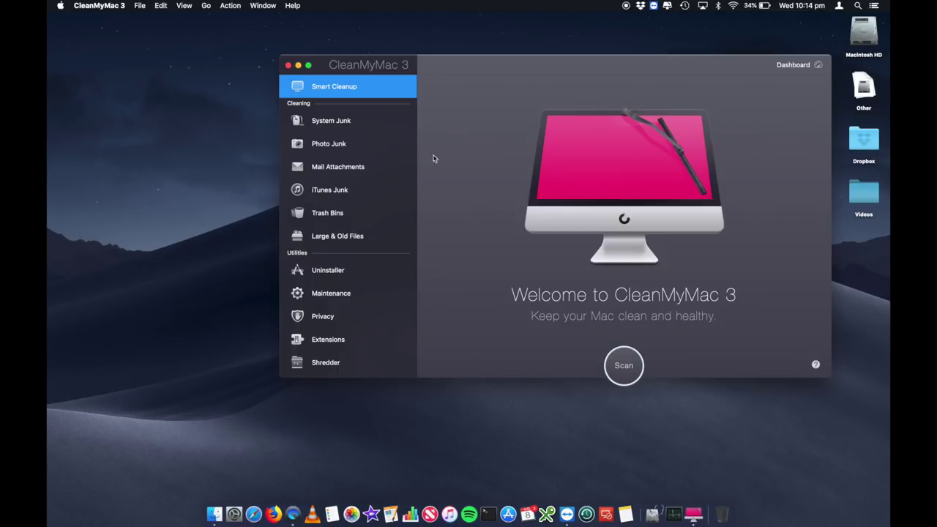
pyautogui.moveTo(472, 69); pyautogui.dragTo(421, 90)
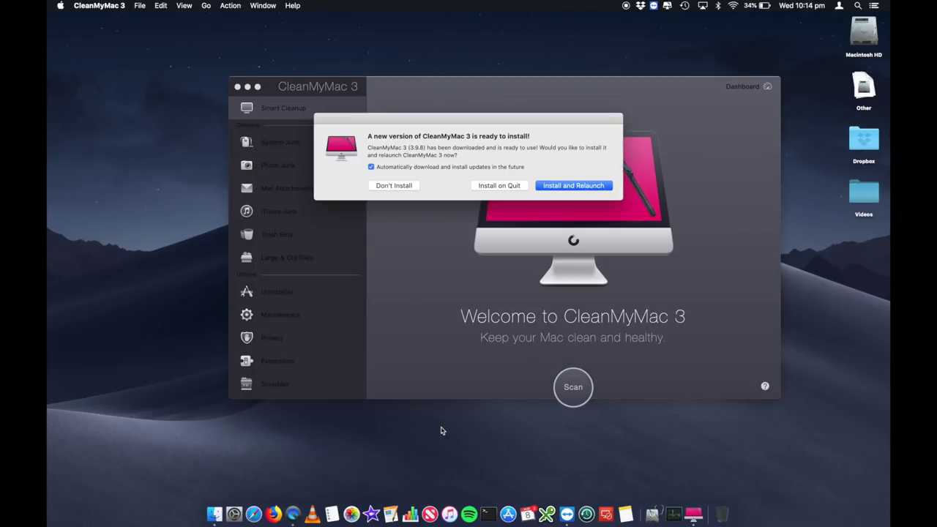
pyautogui.click(400, 188)
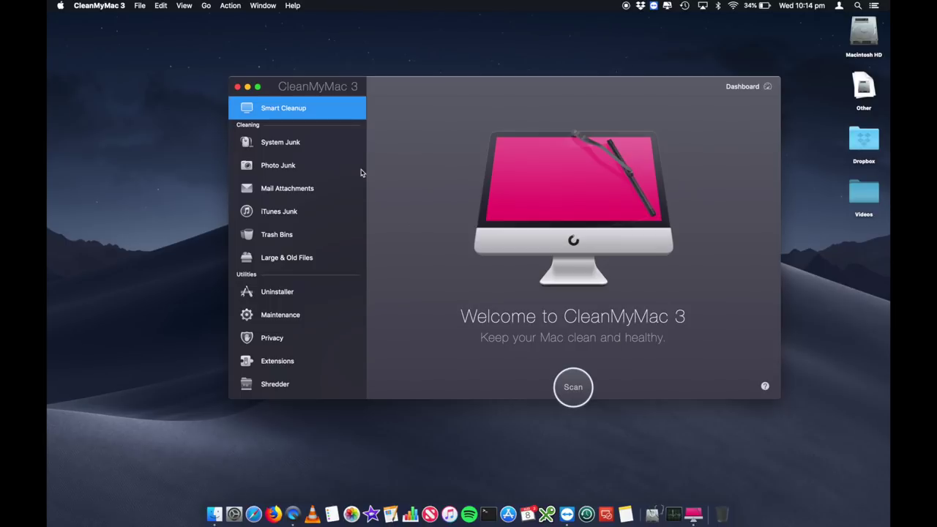
# - View the System Junk and Smart Cleanup modules without scanning, and close the CleanMyMac 3 window
pyautogui.click(288, 152)
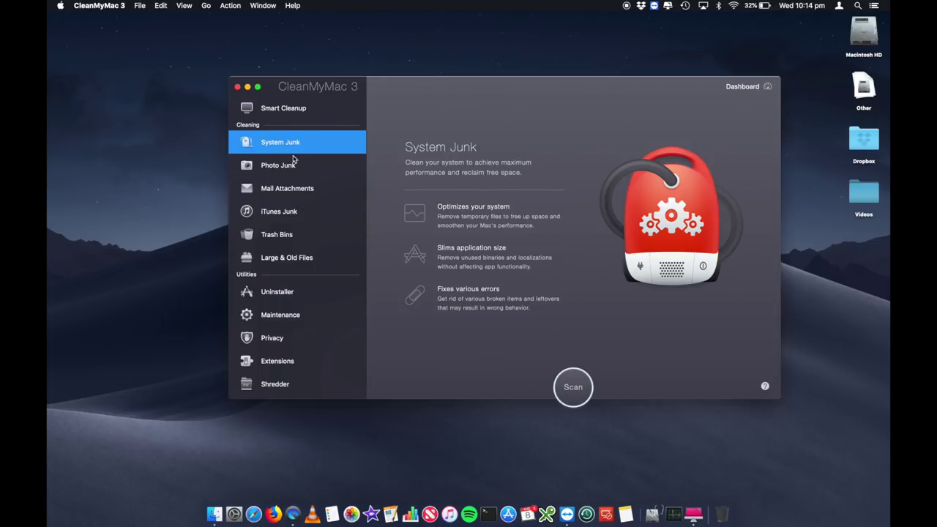
pyautogui.click(307, 109)
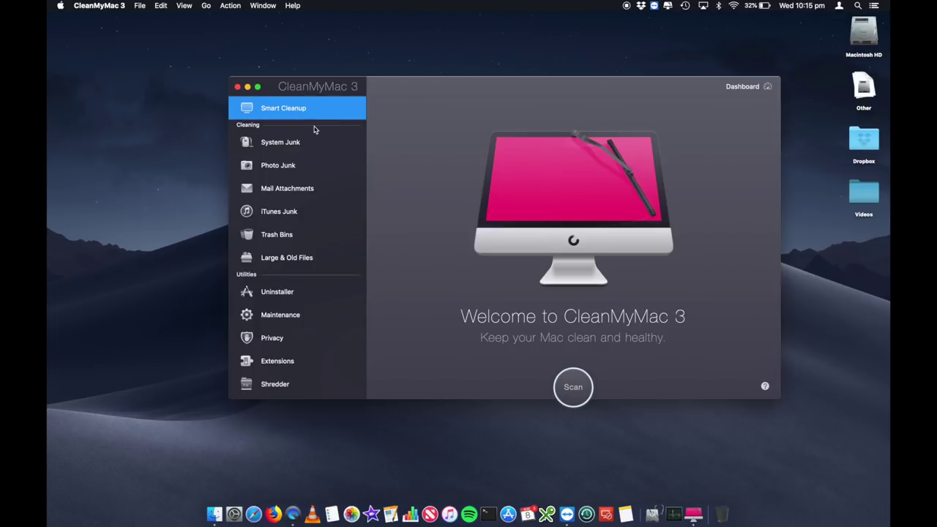
pyautogui.click(237, 87)
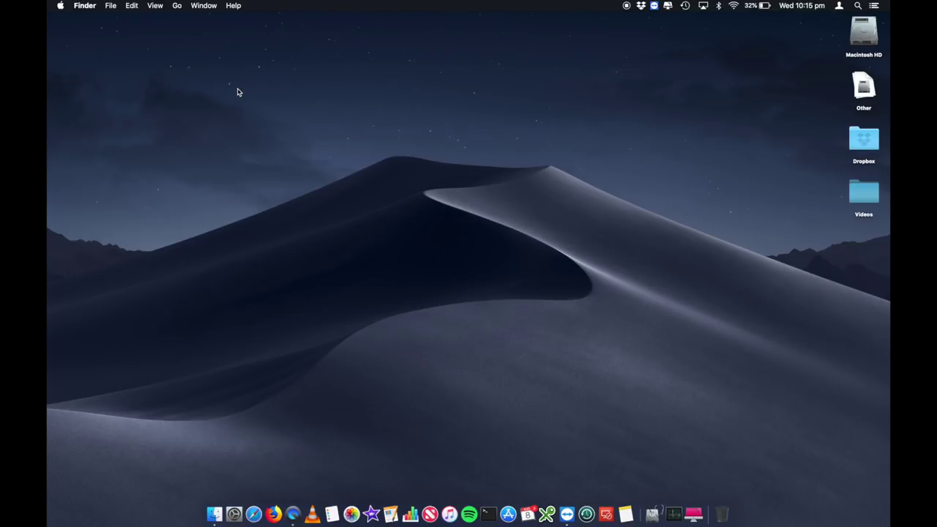
# - Open the System Report from About This Mac, examine the Memory slots and upgradeability details, and close the report
pyautogui.click(60, 8)
pyautogui.click(76, 20)
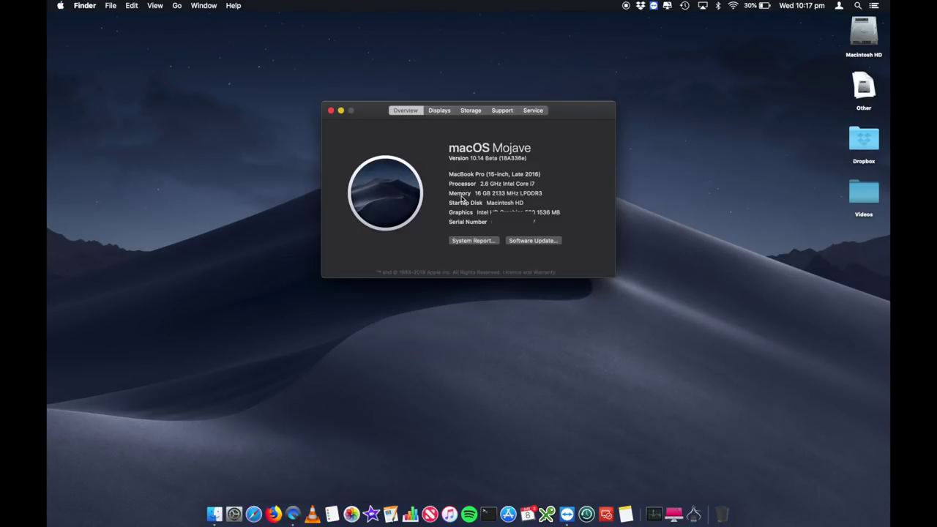
pyautogui.click(474, 241)
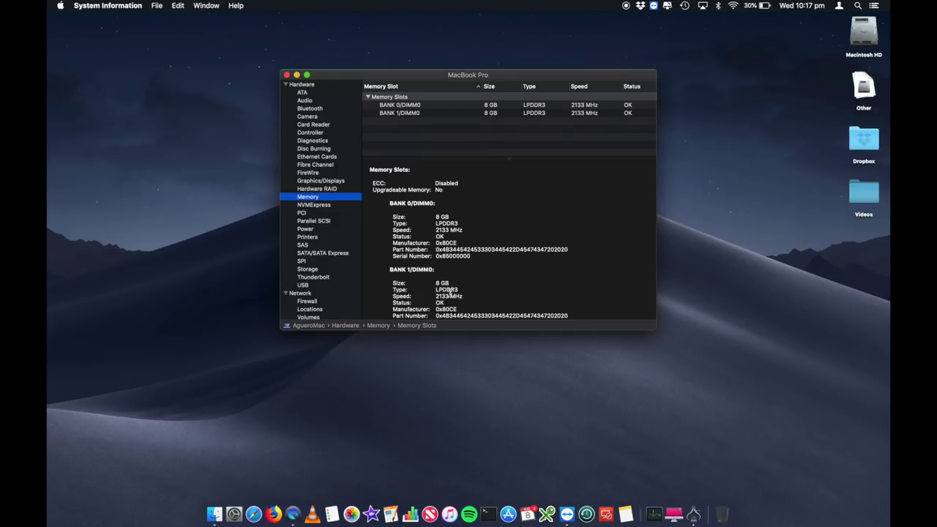
pyautogui.click(286, 75)
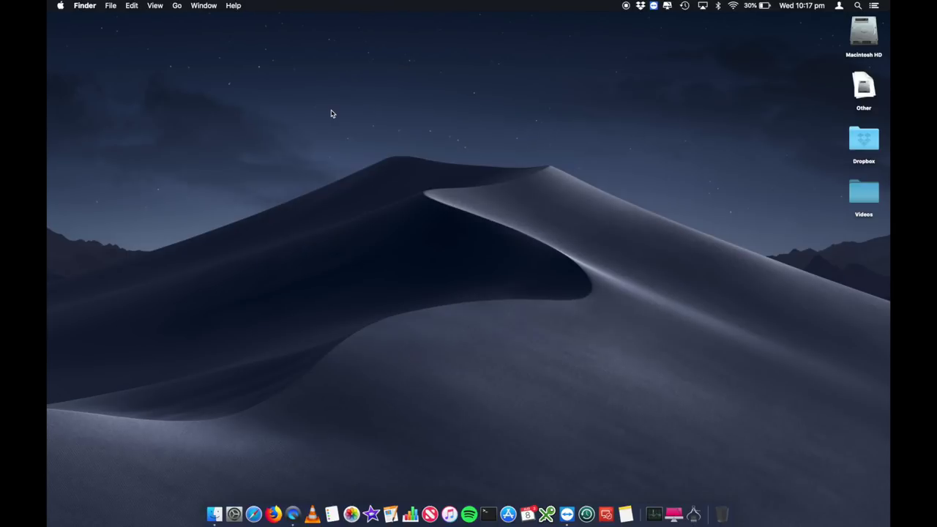